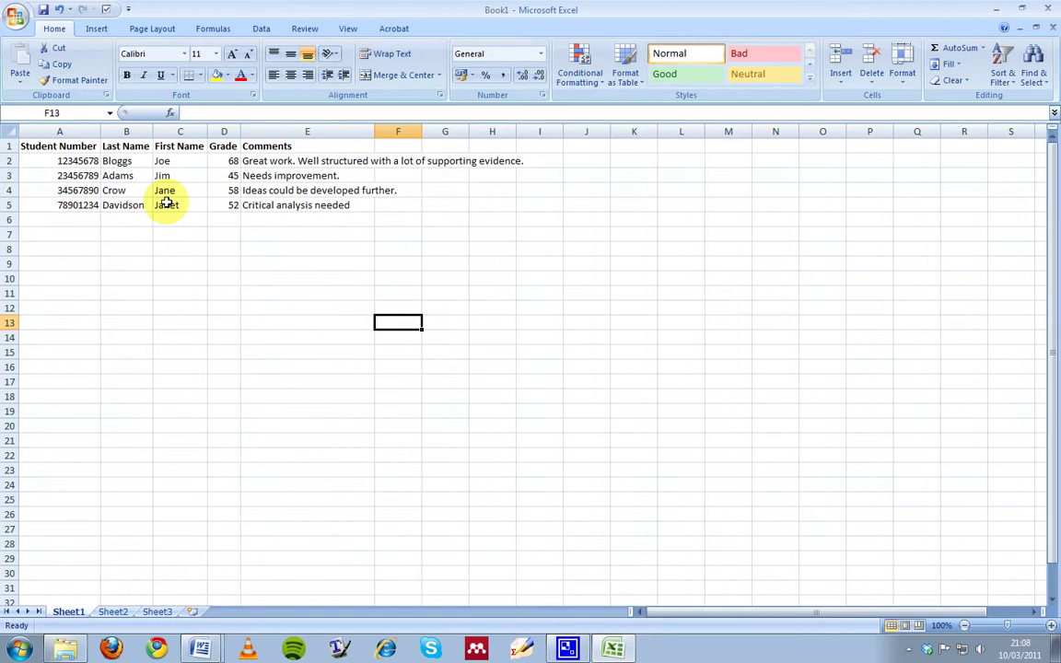
- Switch to the University of Greatness document in Word and place the cursor after the "Name:" label in the table
click(202, 649)
click(200, 591)
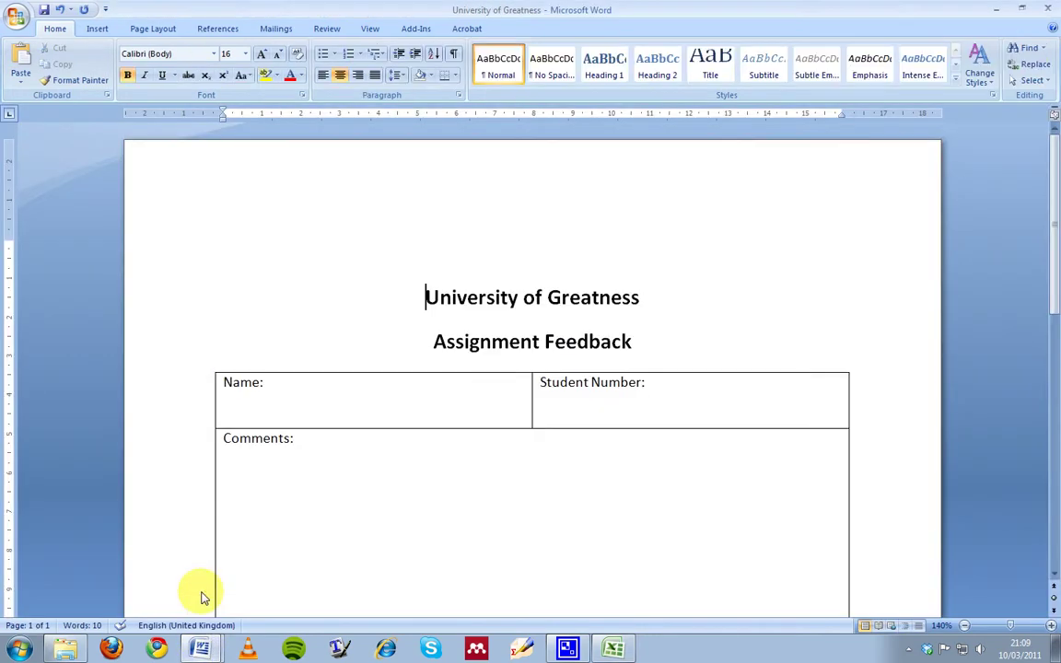
scroll(396, 299, down, 3)
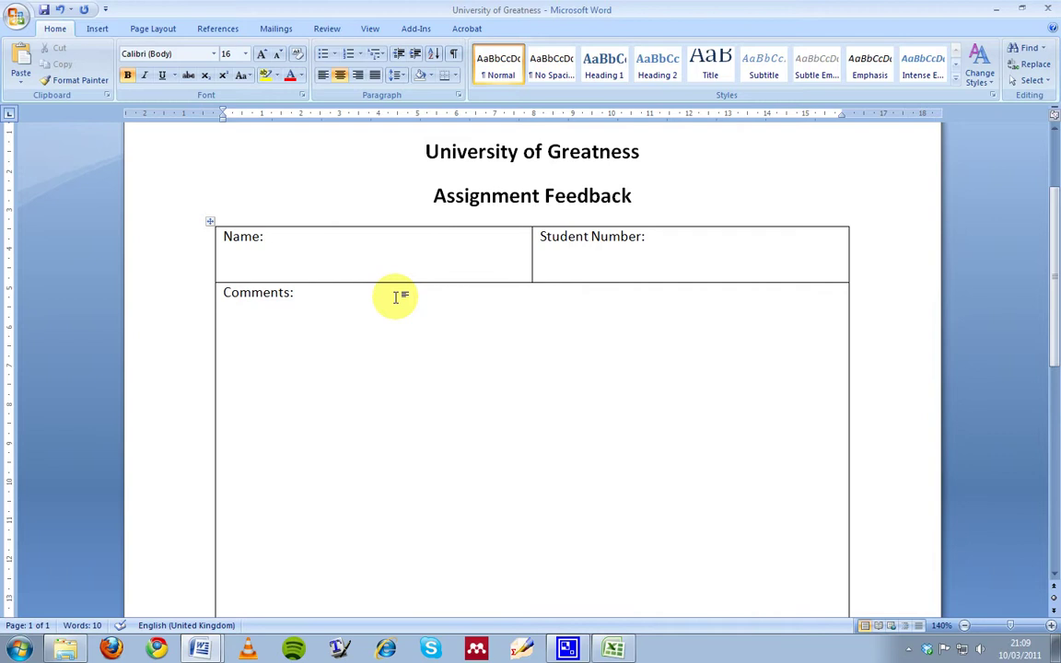
scroll(396, 296, down, 6)
scroll(397, 295, up, 7)
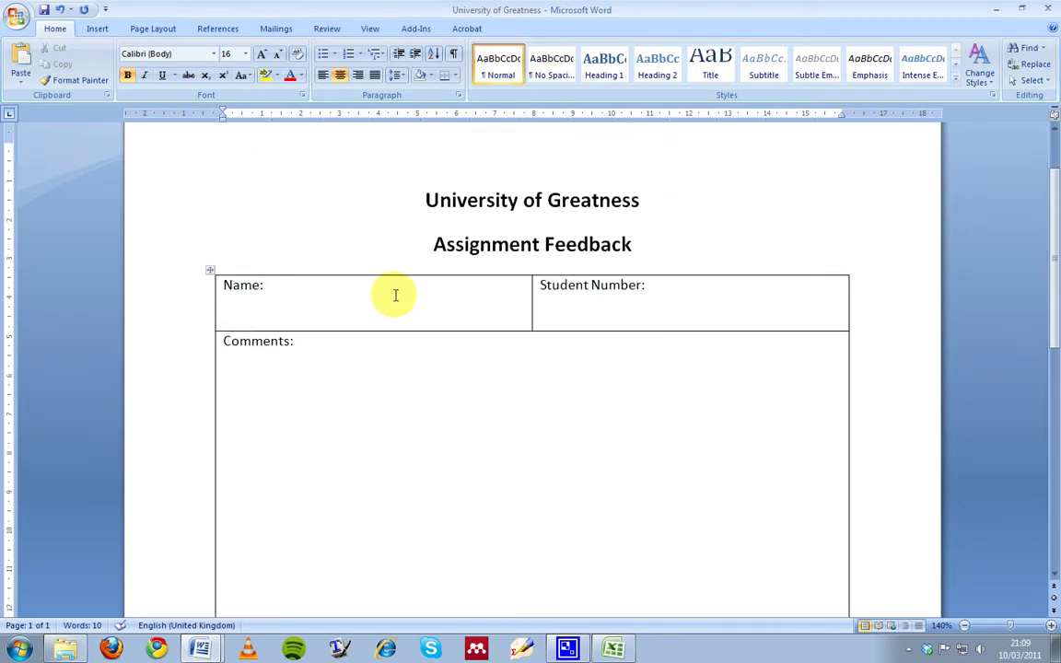
scroll(395, 295, up, 2)
scroll(395, 295, down, 3)
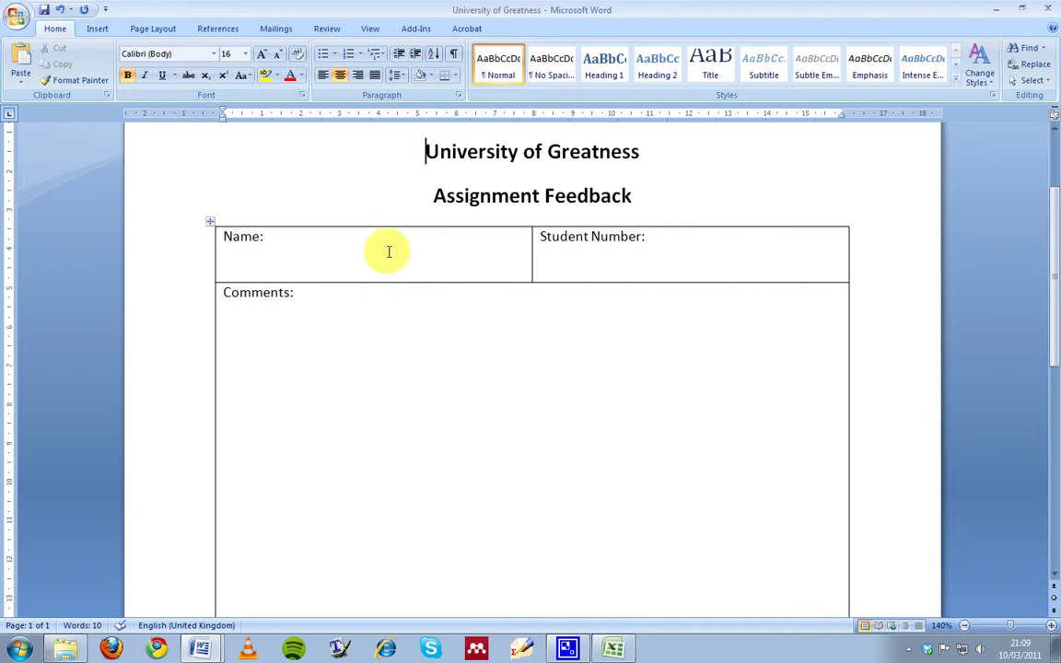
click(387, 251)
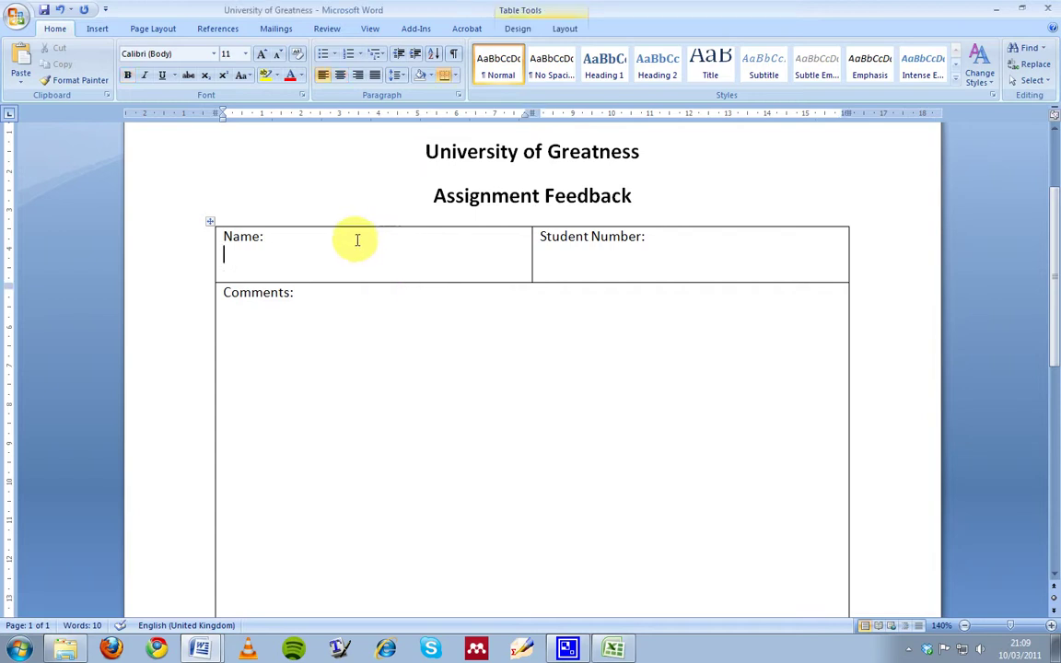
click(353, 238)
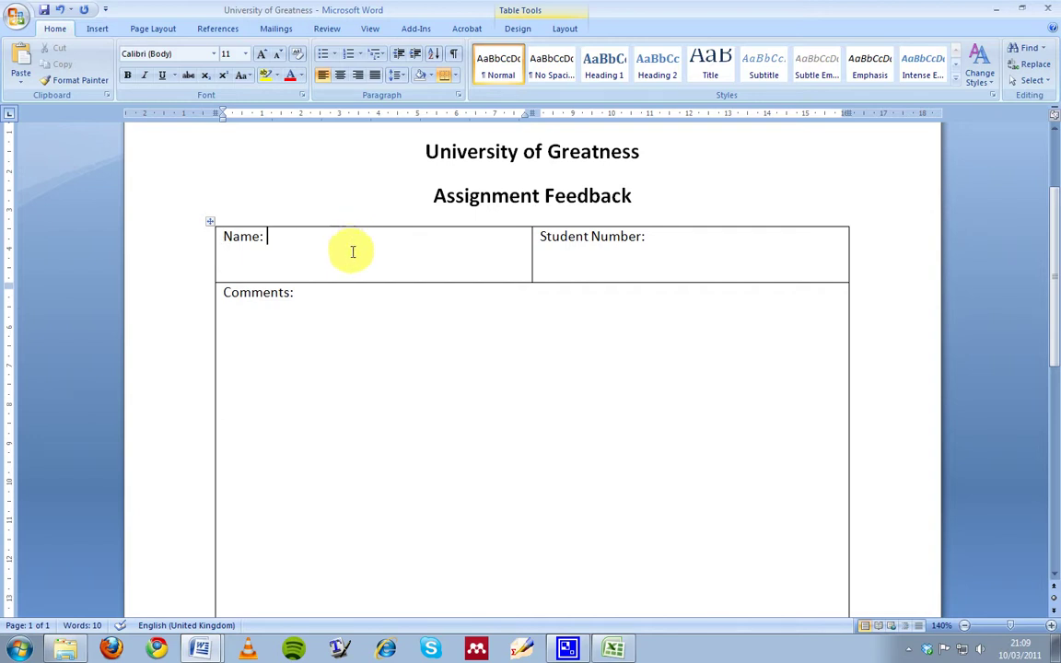
- Look through the whole feedback form, from the heading and the student detail cells down to the comments and grade cells
scroll(354, 249, up, 3)
scroll(354, 254, down, 3)
scroll(354, 254, down, 6)
scroll(354, 254, up, 7)
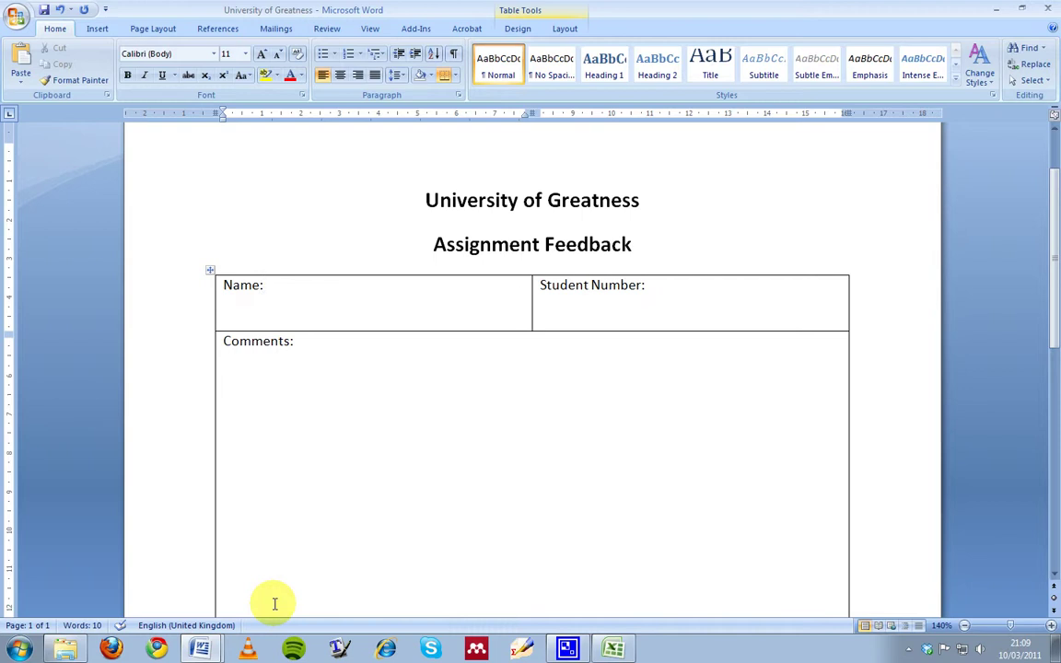
mouse_move(614, 649)
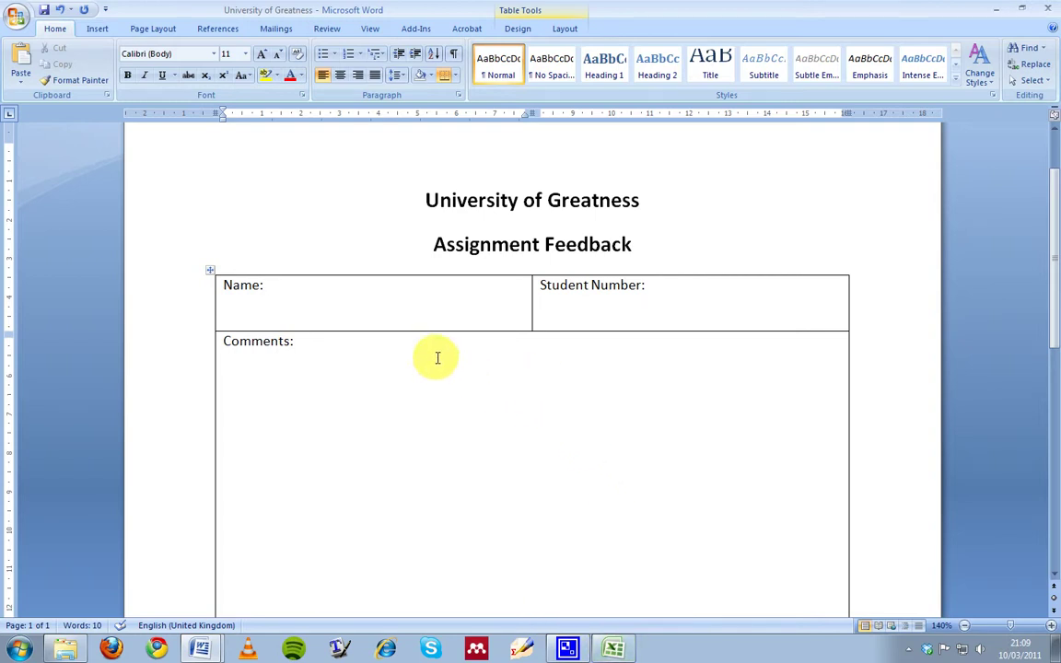
scroll(437, 358, down, 7)
scroll(437, 357, up, 8)
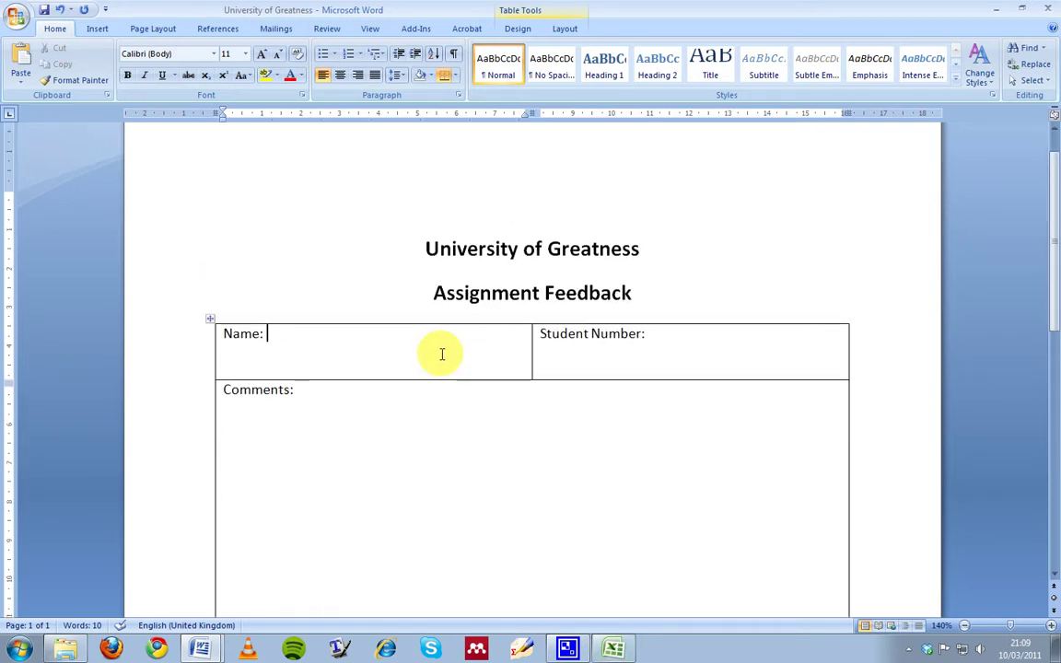
scroll(442, 354, down, 8)
scroll(442, 354, up, 5)
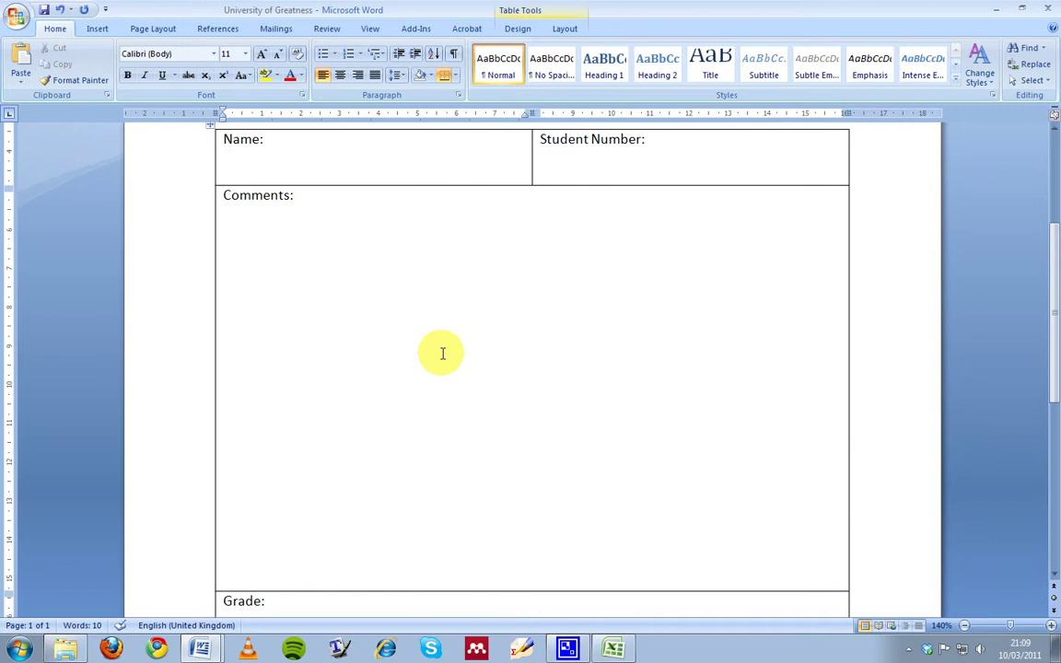
scroll(442, 354, up, 5)
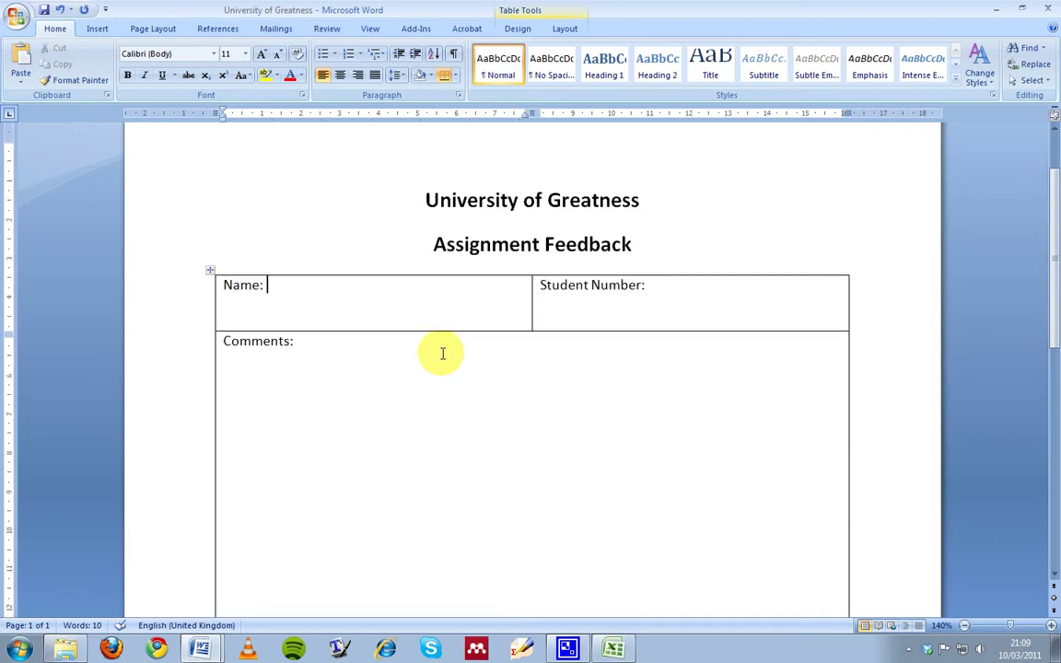
- Switch to the Book1 workbook in Excel and turn on text wrapping for the comments in E2:E5
click(612, 650)
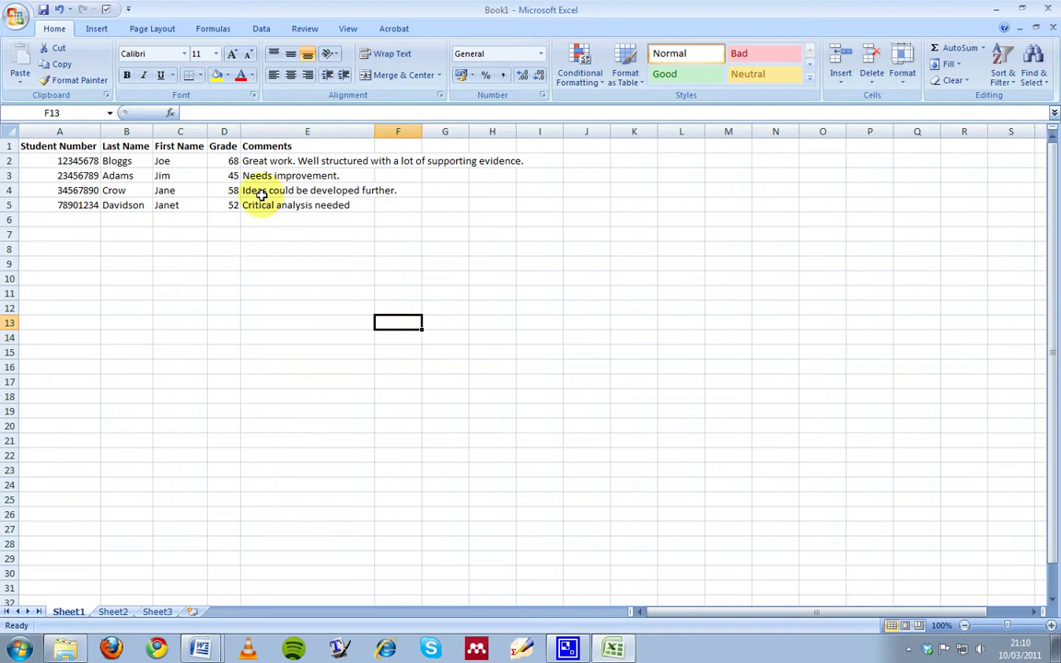
drag(258, 161, 328, 200)
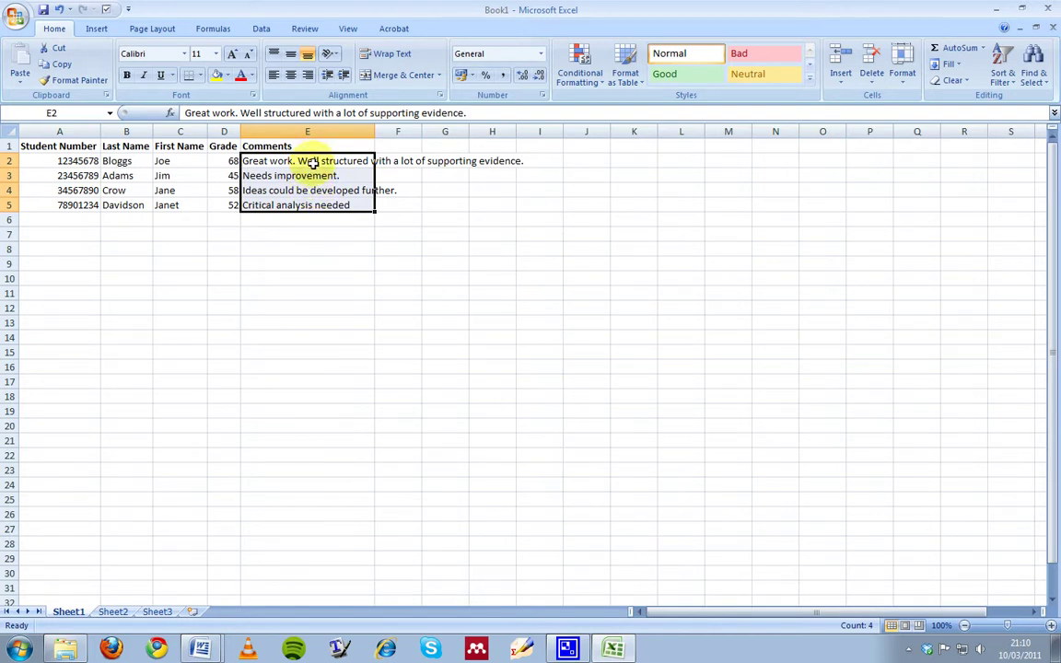
right_click(306, 164)
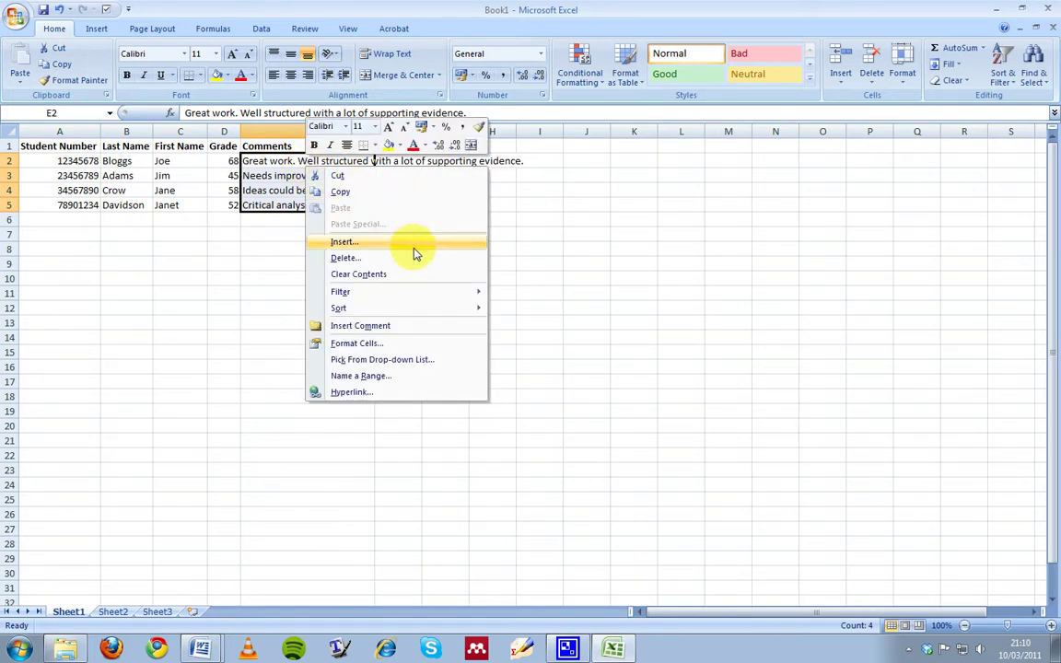
click(384, 344)
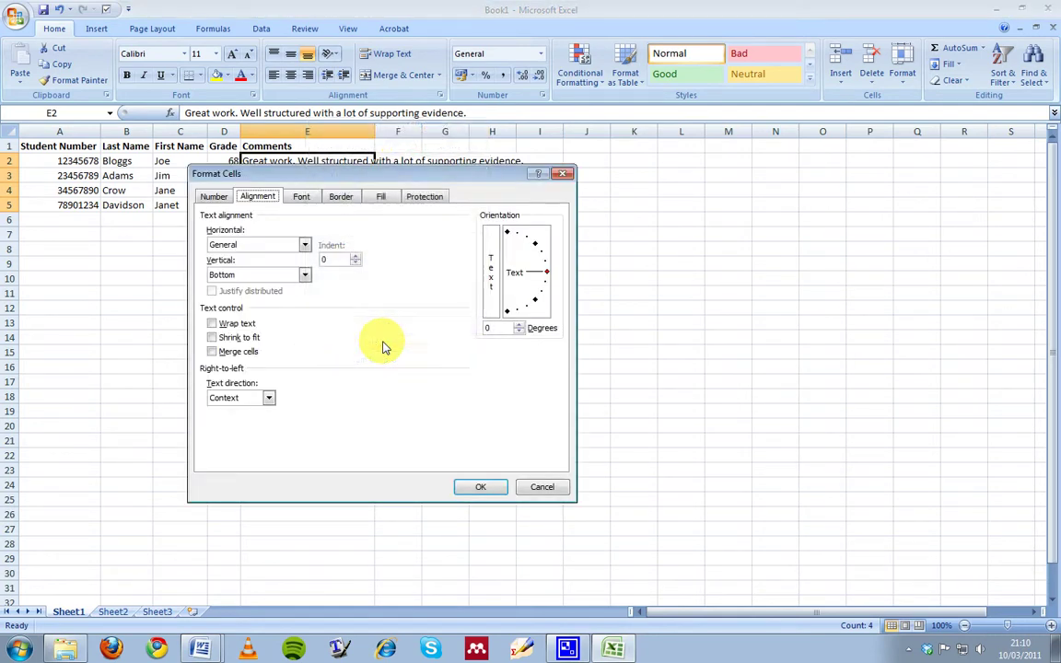
click(214, 323)
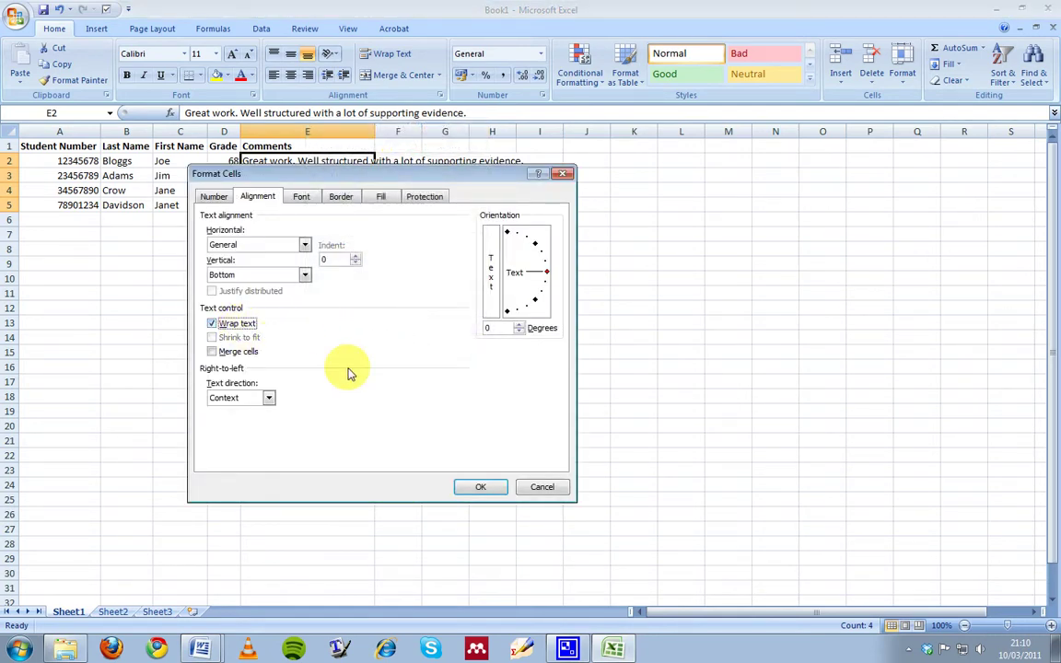
click(483, 487)
click(322, 189)
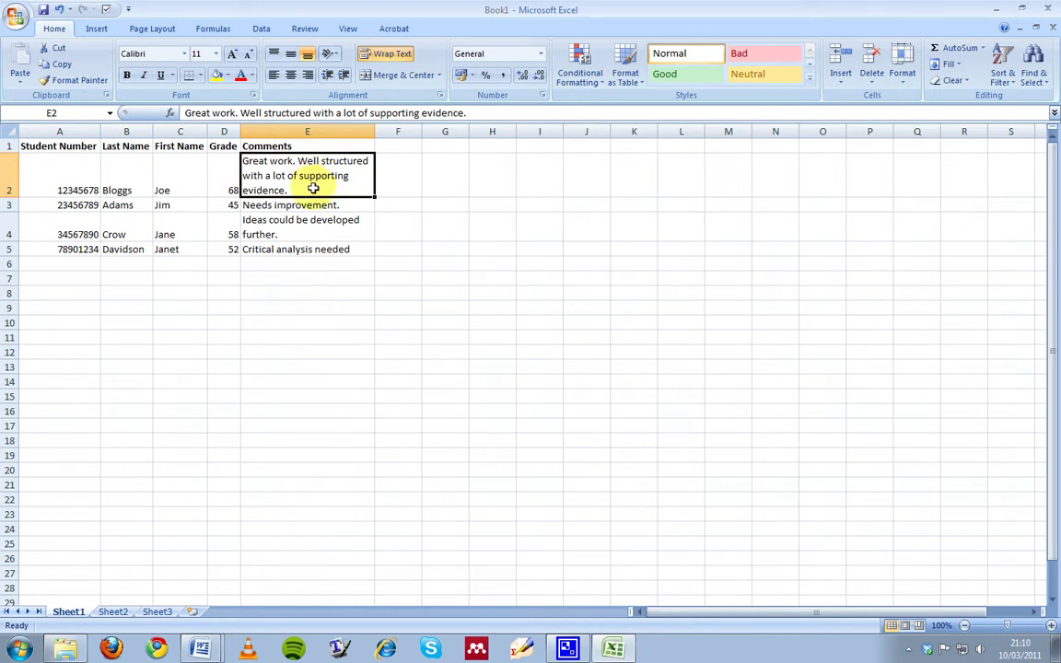
click(282, 283)
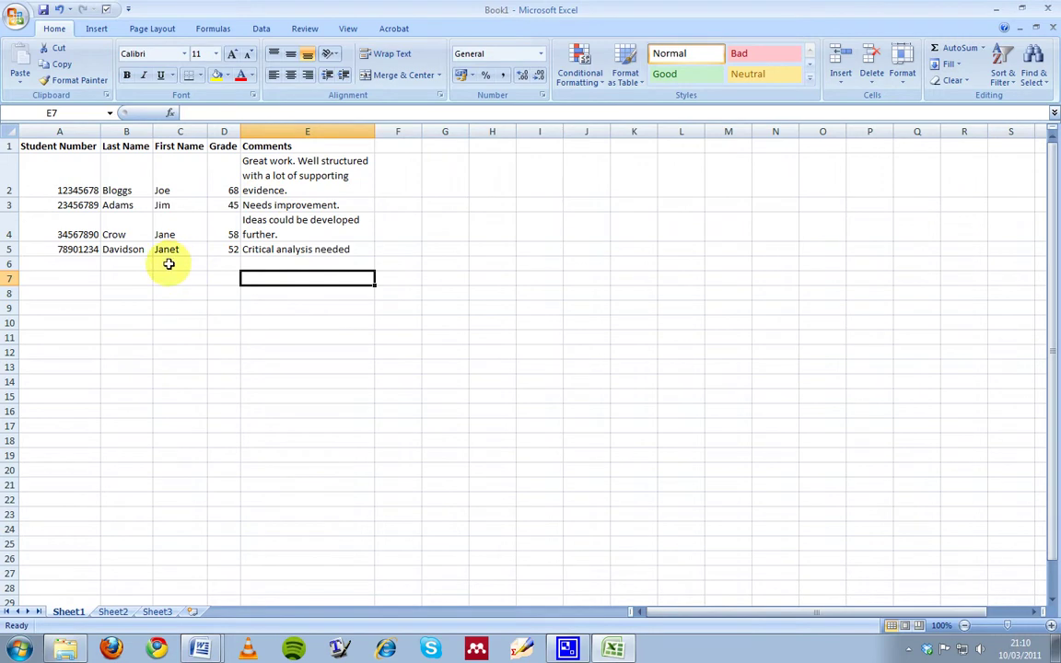
- Check the student rows and the grades in D2:D5, and close the Excel workbook
scroll(102, 348, down, 3)
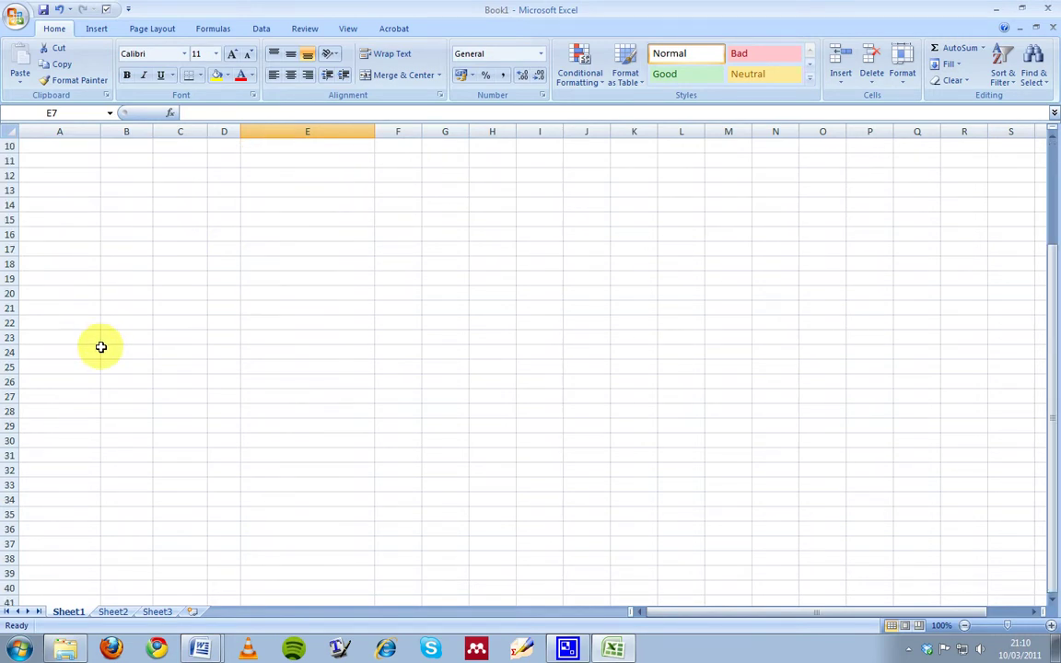
scroll(101, 348, down, 13)
scroll(103, 350, up, 15)
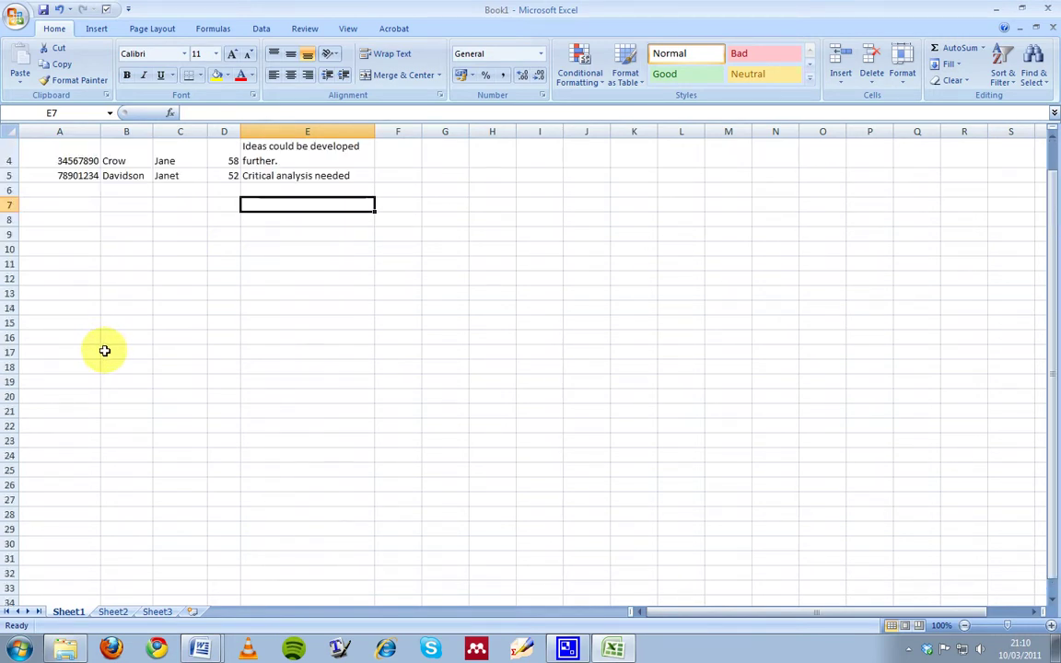
scroll(104, 350, up, 1)
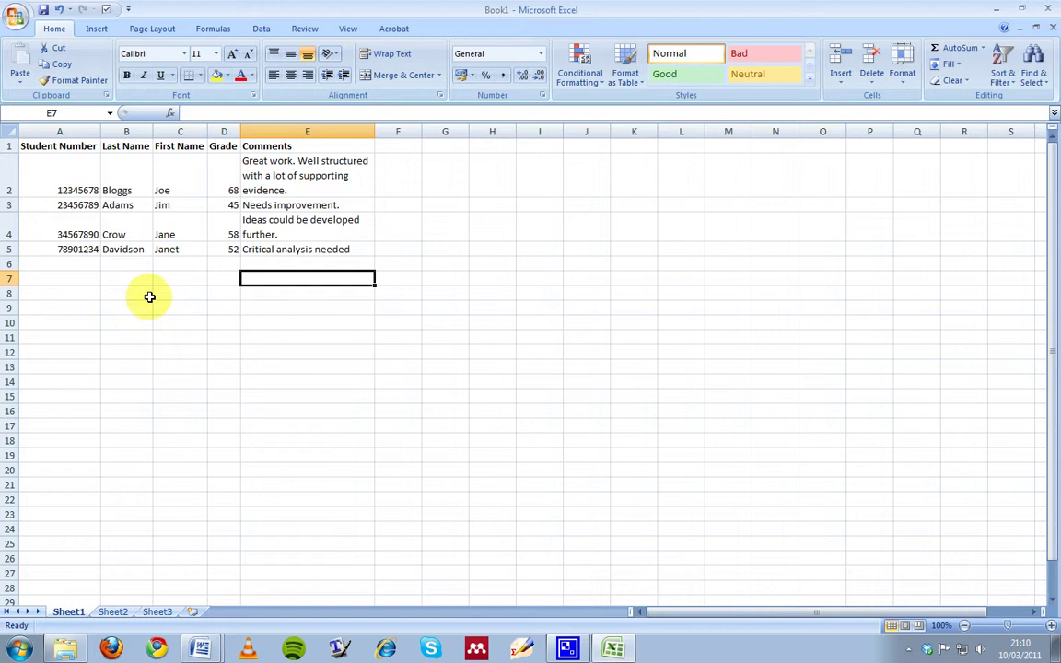
drag(230, 170, 232, 251)
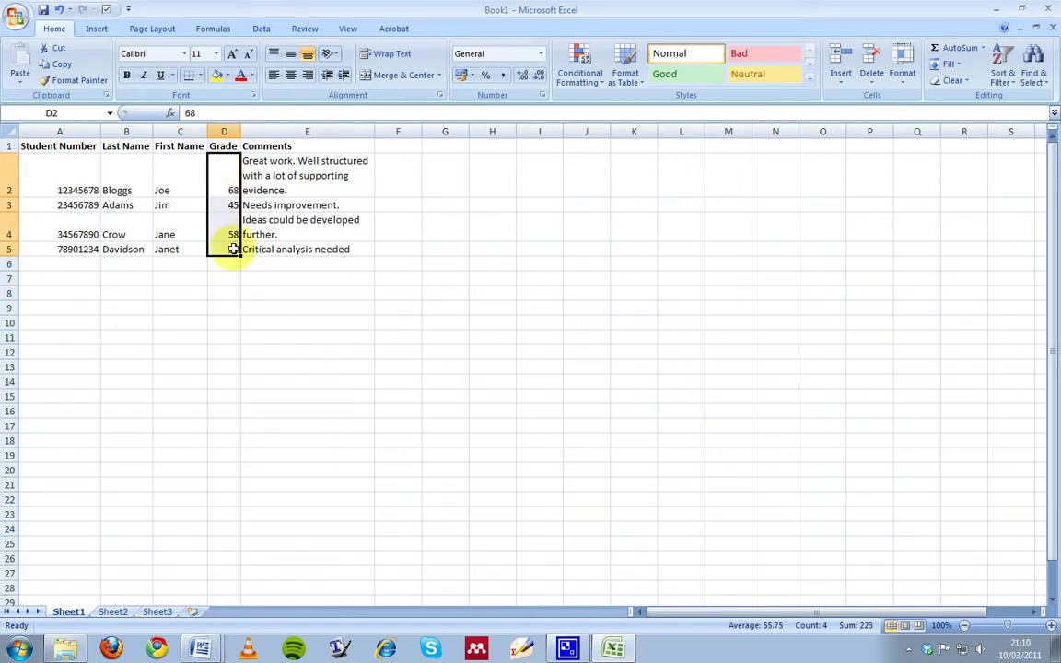
click(201, 304)
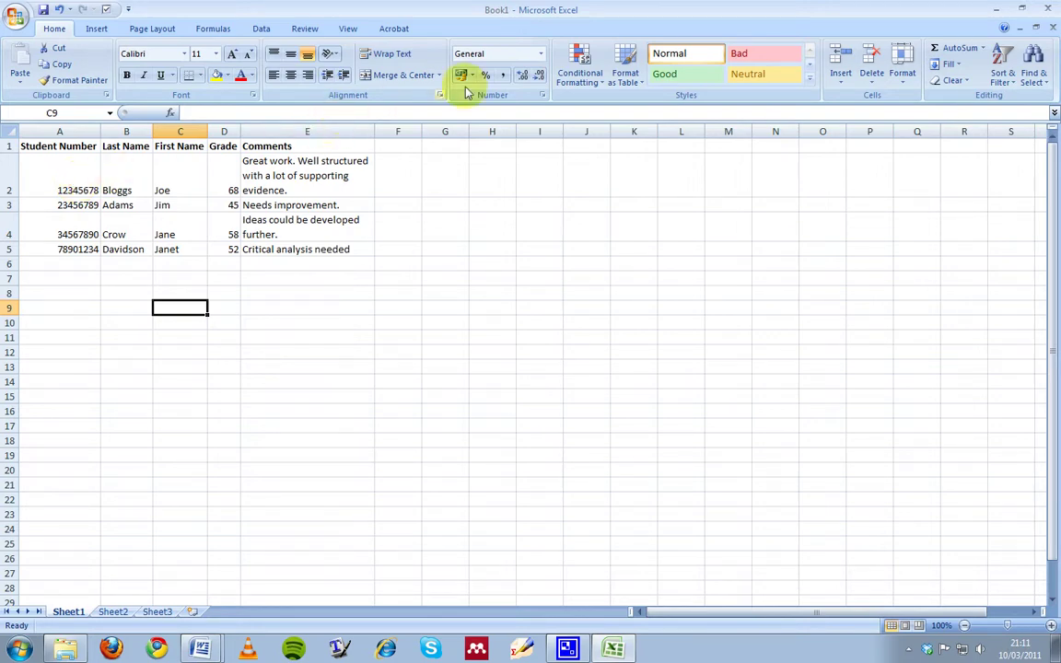
click(1049, 9)
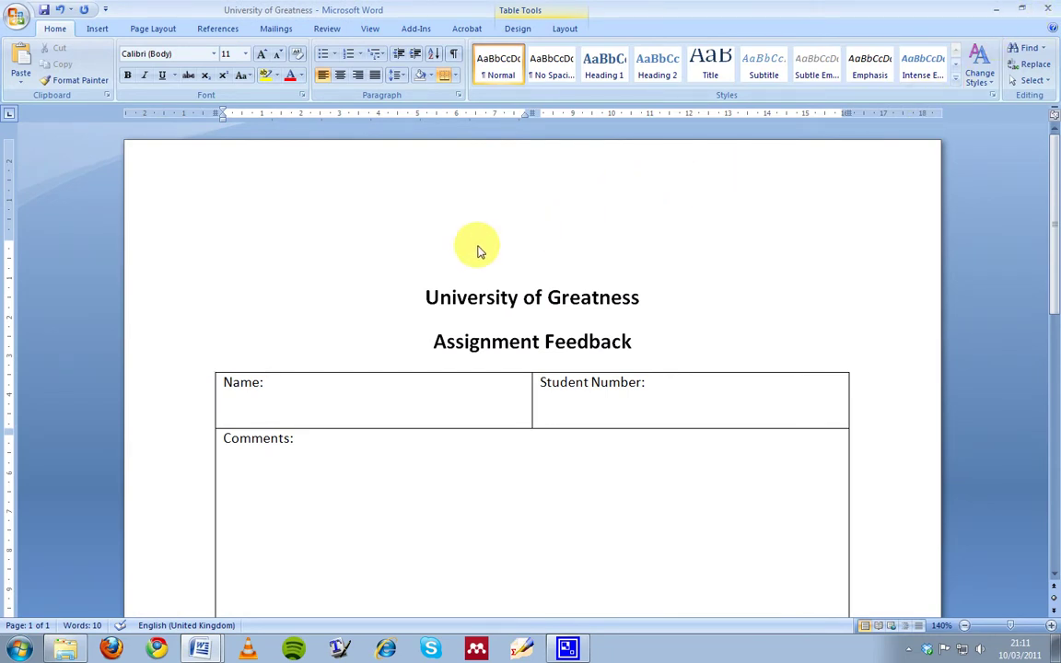
- Examine the form's title, Name, Student Number, Comments and Grade areas to see where student data belongs
scroll(474, 251, down, 2)
scroll(460, 249, up, 2)
scroll(359, 276, down, 1)
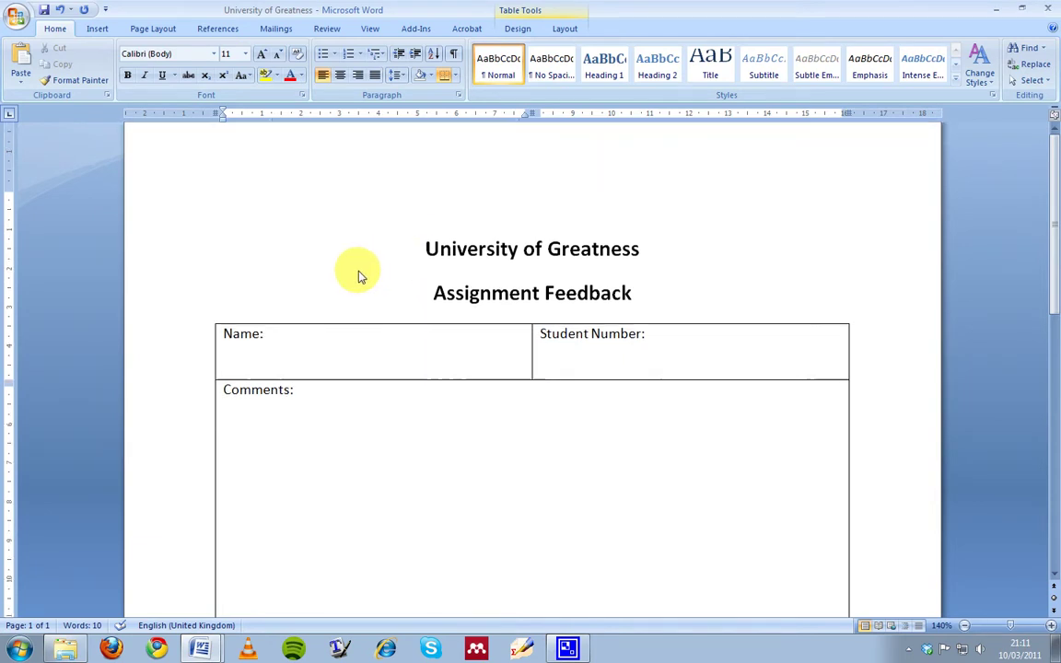
scroll(359, 276, up, 1)
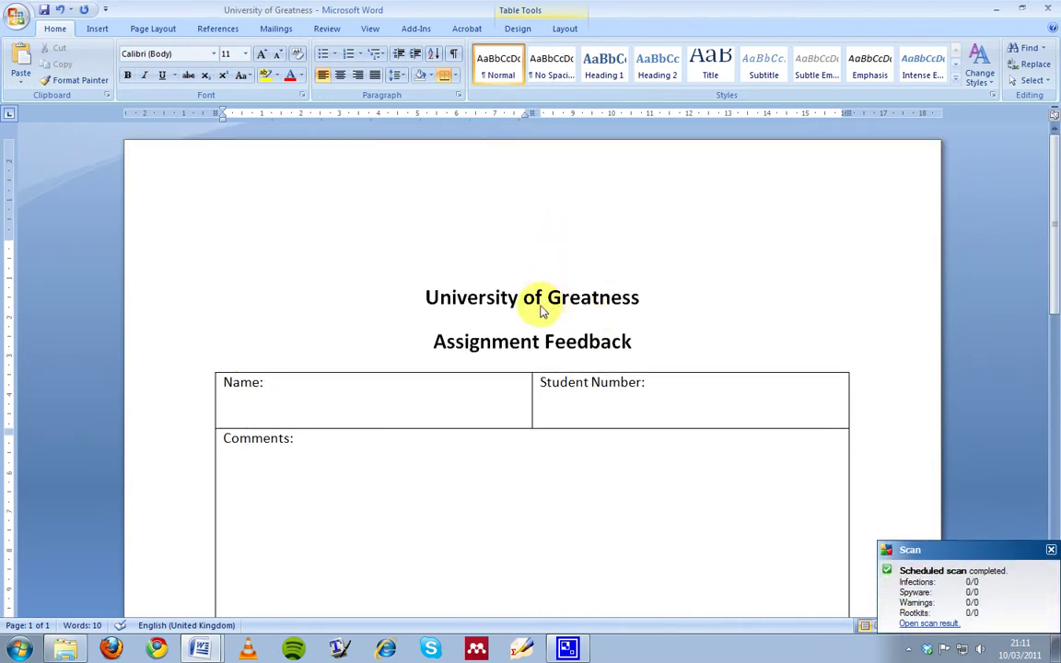
scroll(542, 310, down, 3)
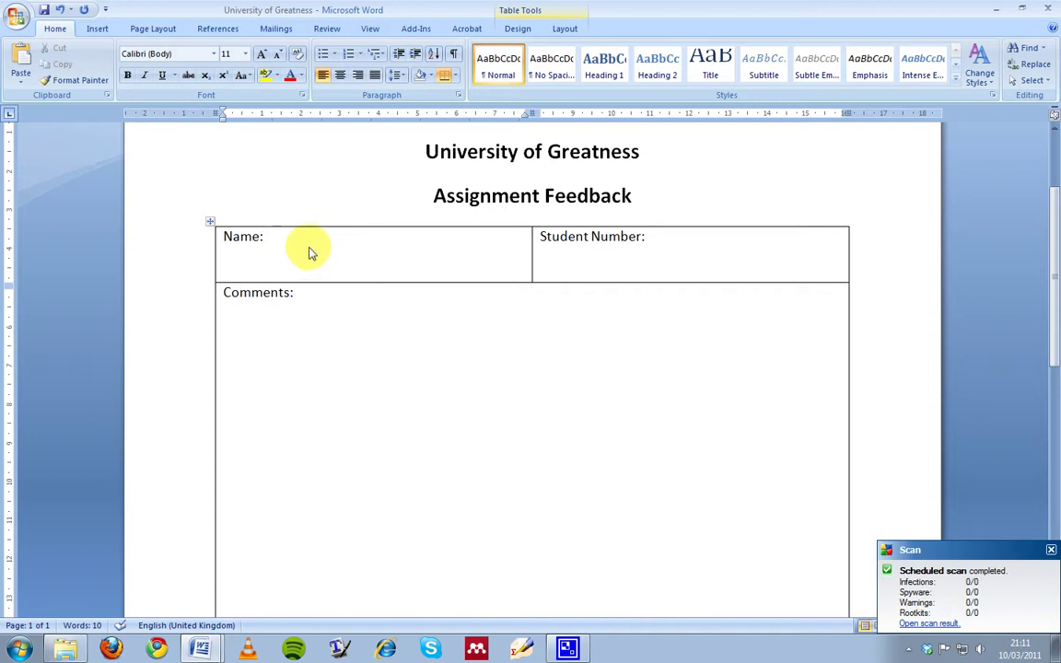
scroll(590, 249, down, 3)
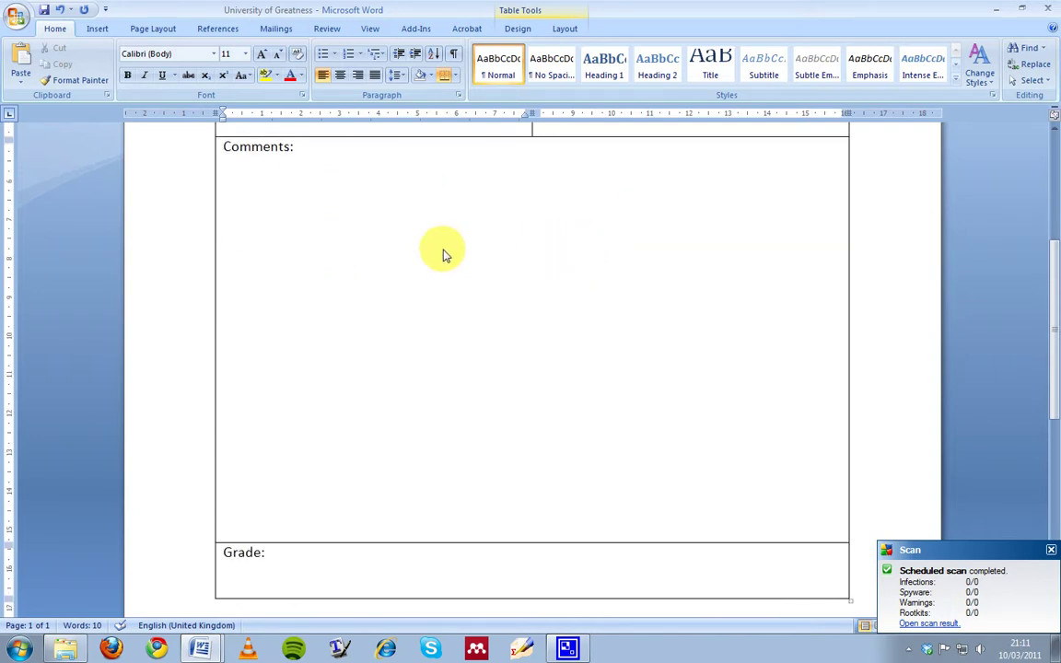
scroll(421, 249, down, 3)
scroll(421, 248, down, 2)
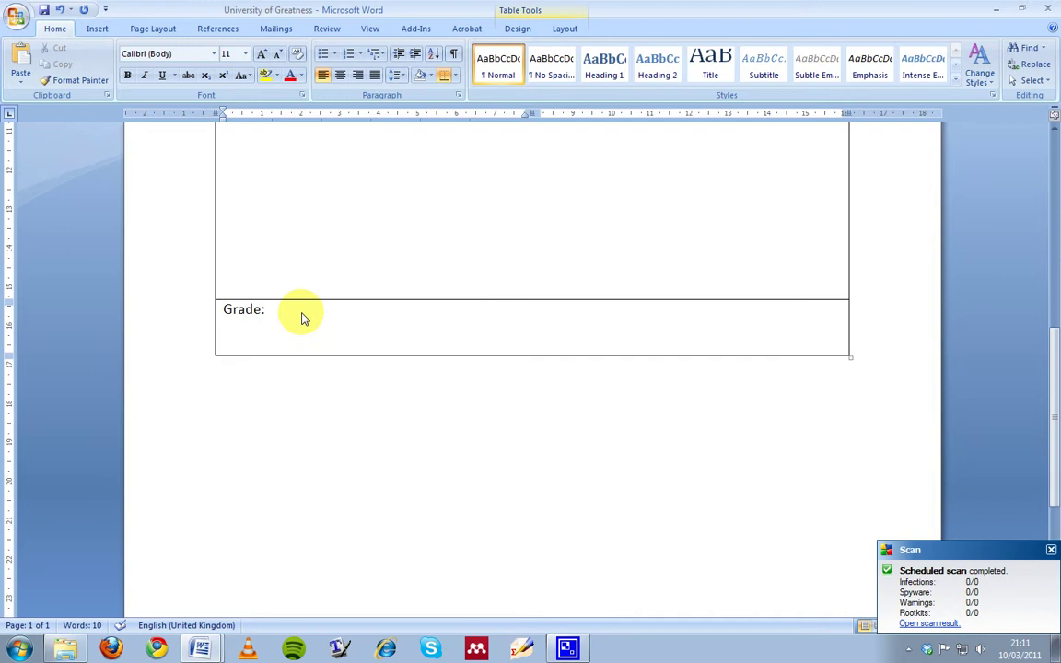
scroll(304, 317, up, 8)
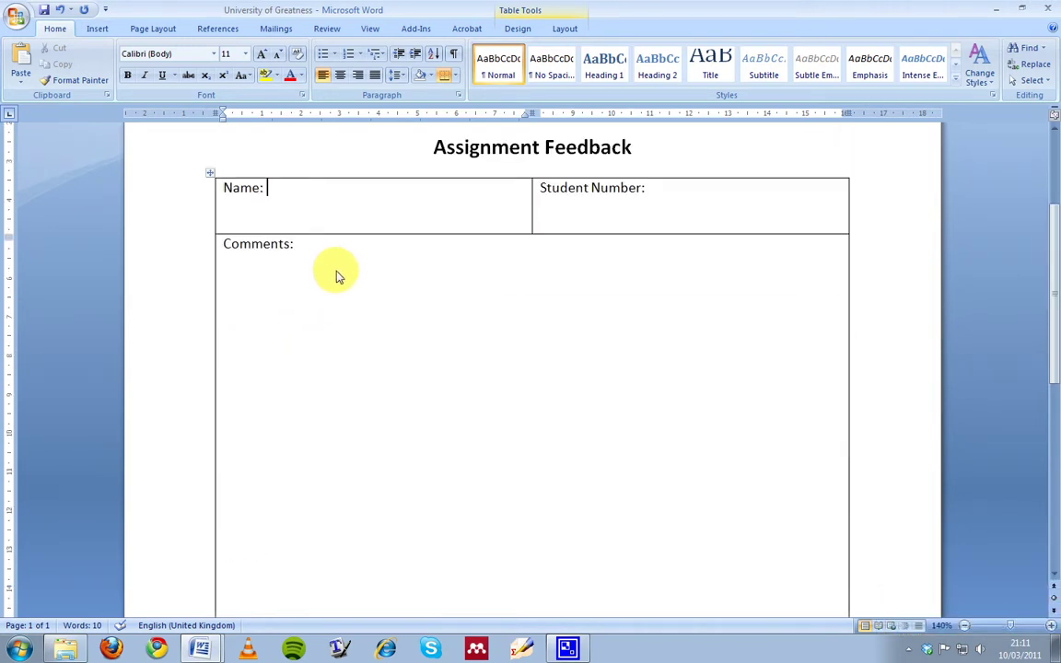
scroll(377, 267, down, 3)
scroll(372, 339, up, 4)
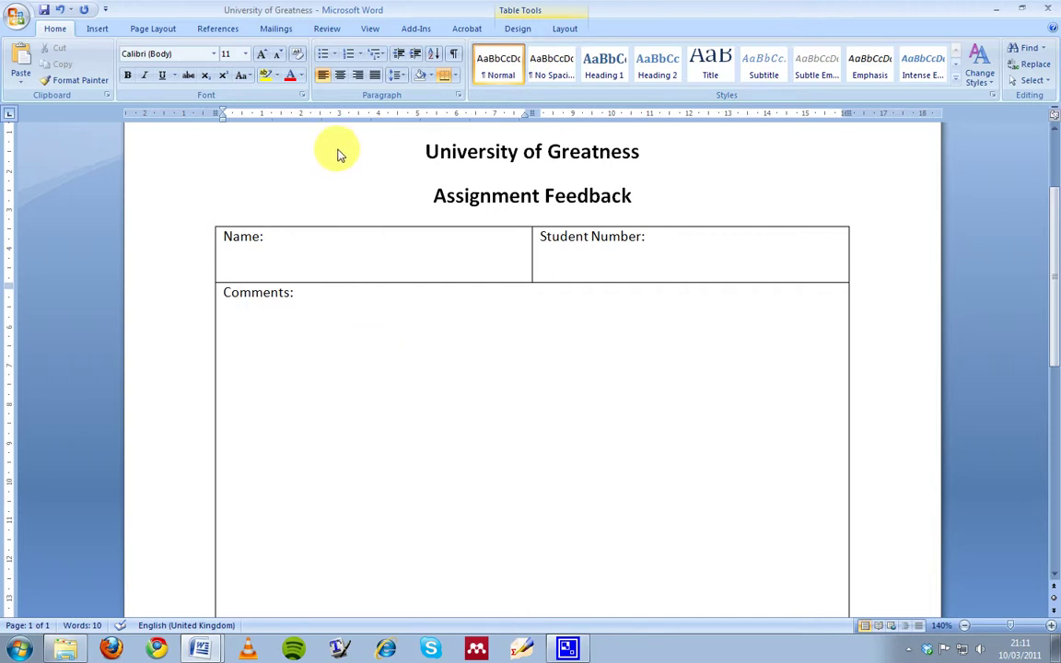
- Connect the form to the existing recipient list Book1 in the feedback tutorial folder on Storage (E:), using Sheet1$ with first-row column headers
click(276, 28)
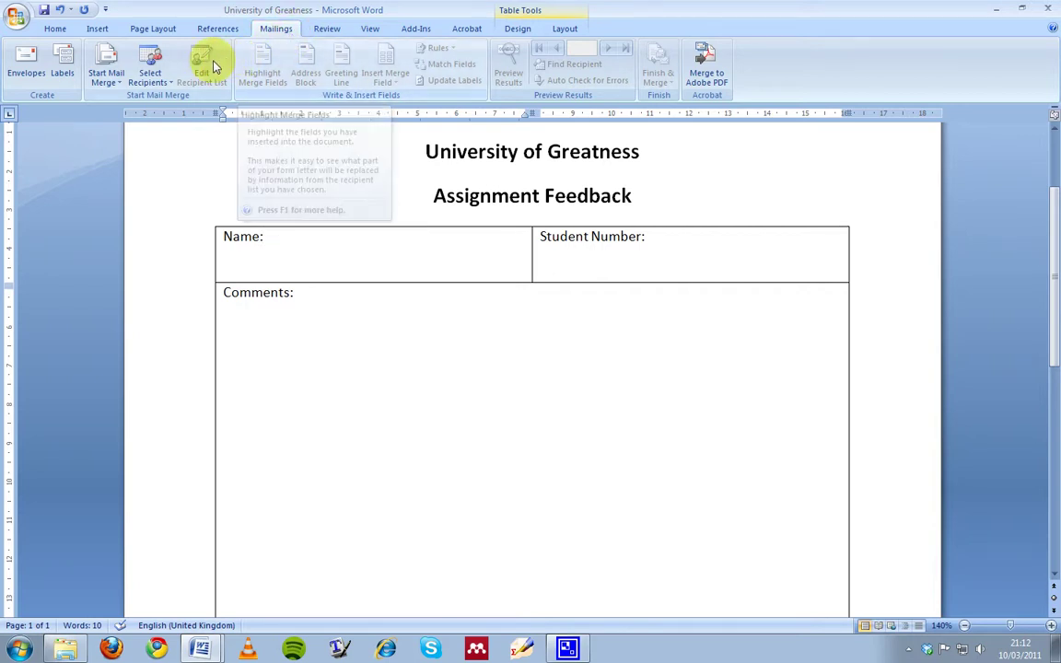
click(159, 82)
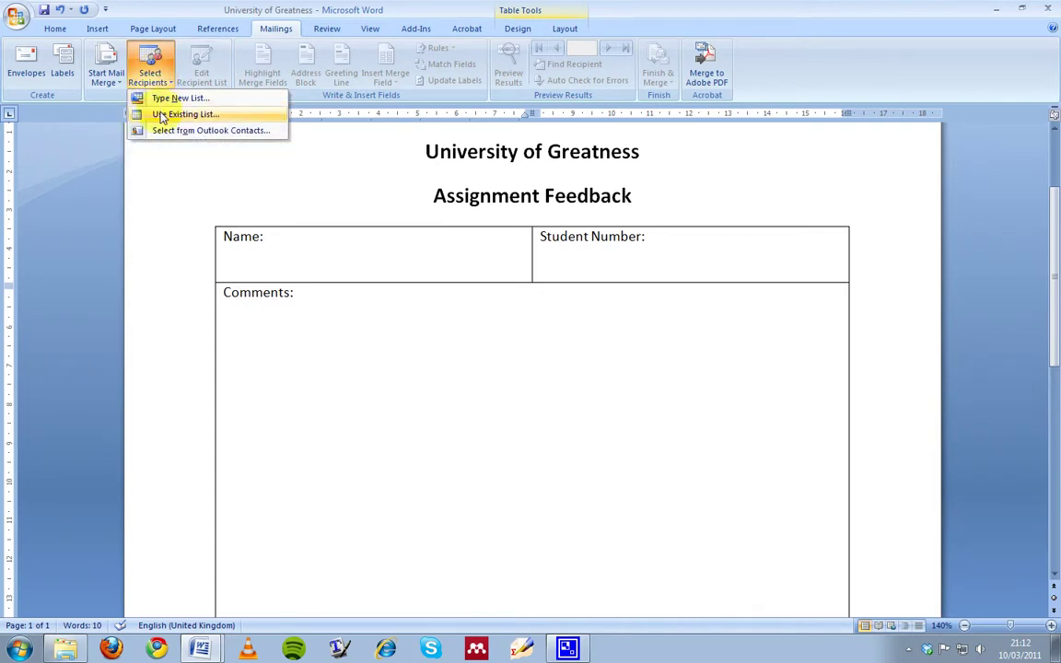
click(161, 115)
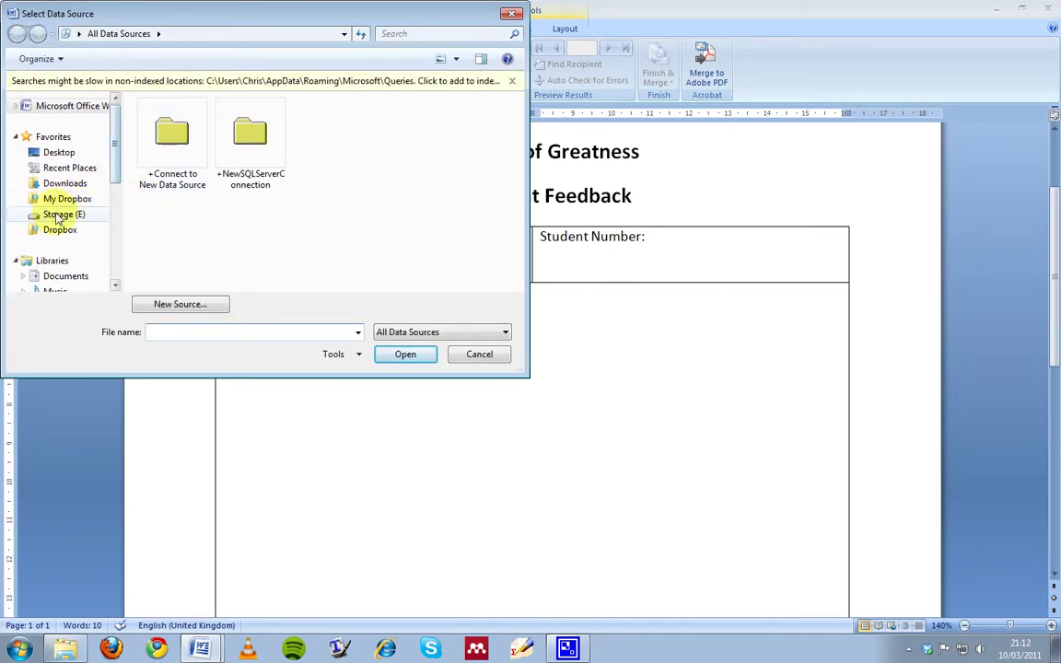
click(61, 214)
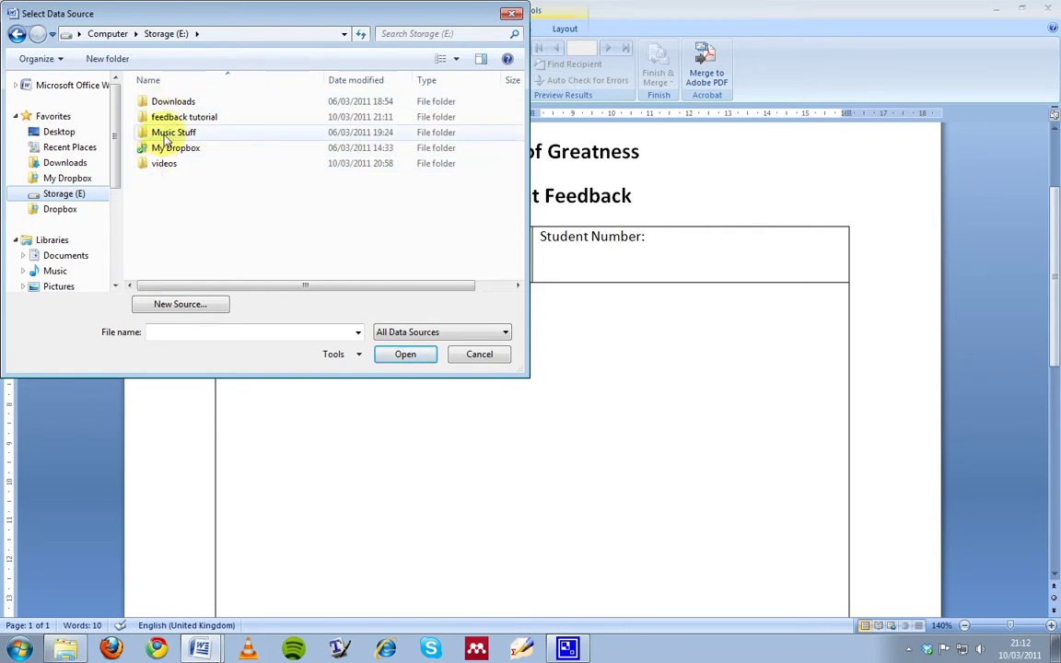
click(171, 119)
double_click(171, 119)
click(167, 104)
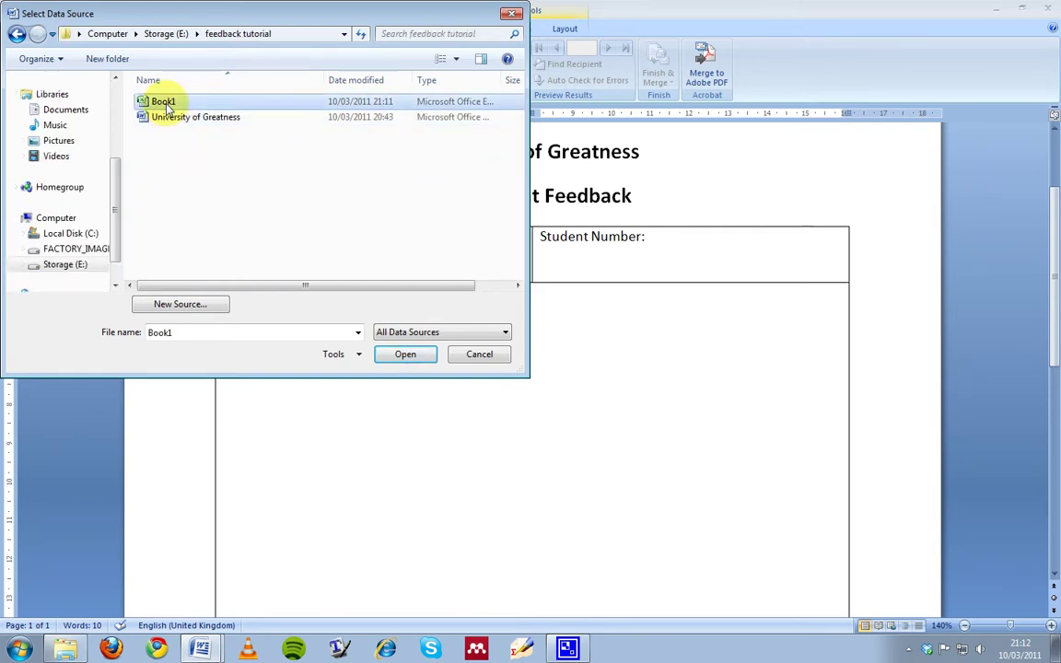
click(167, 103)
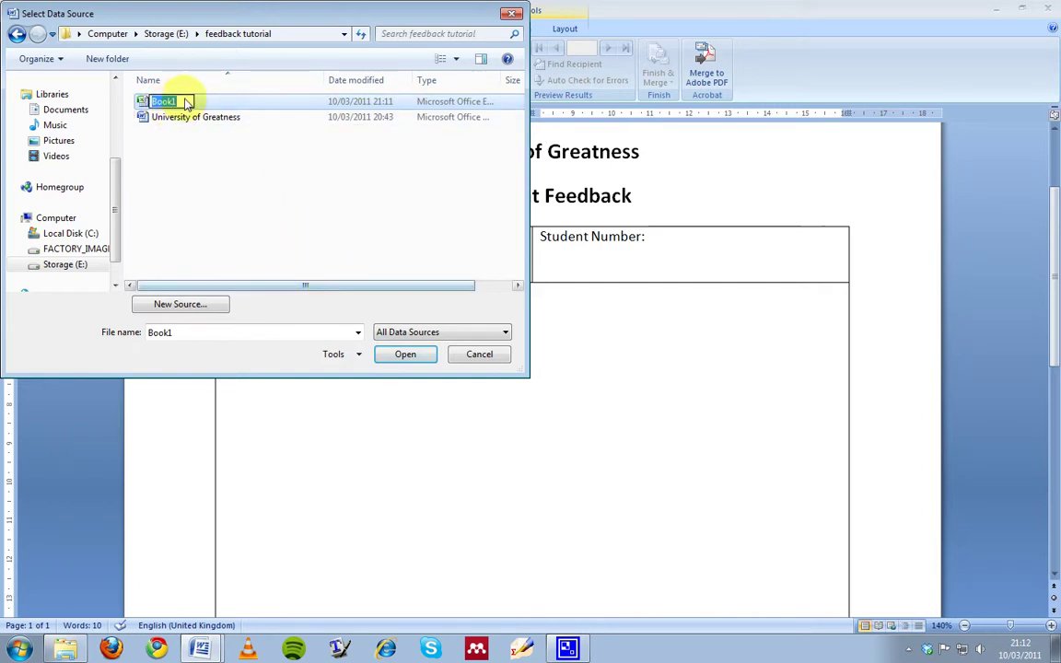
click(140, 101)
click(404, 352)
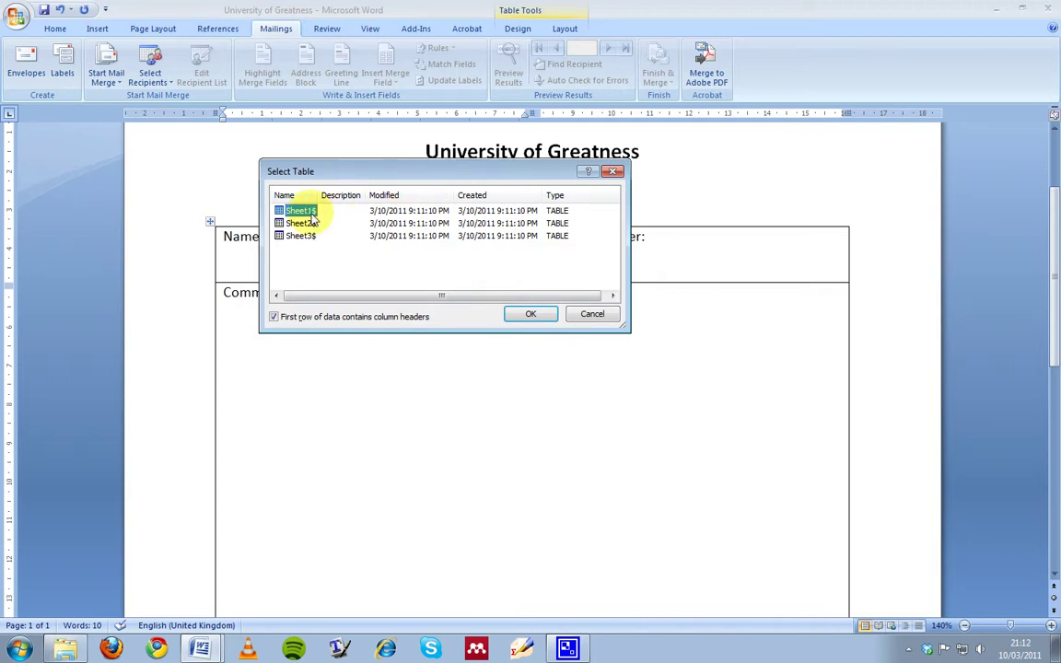
click(530, 315)
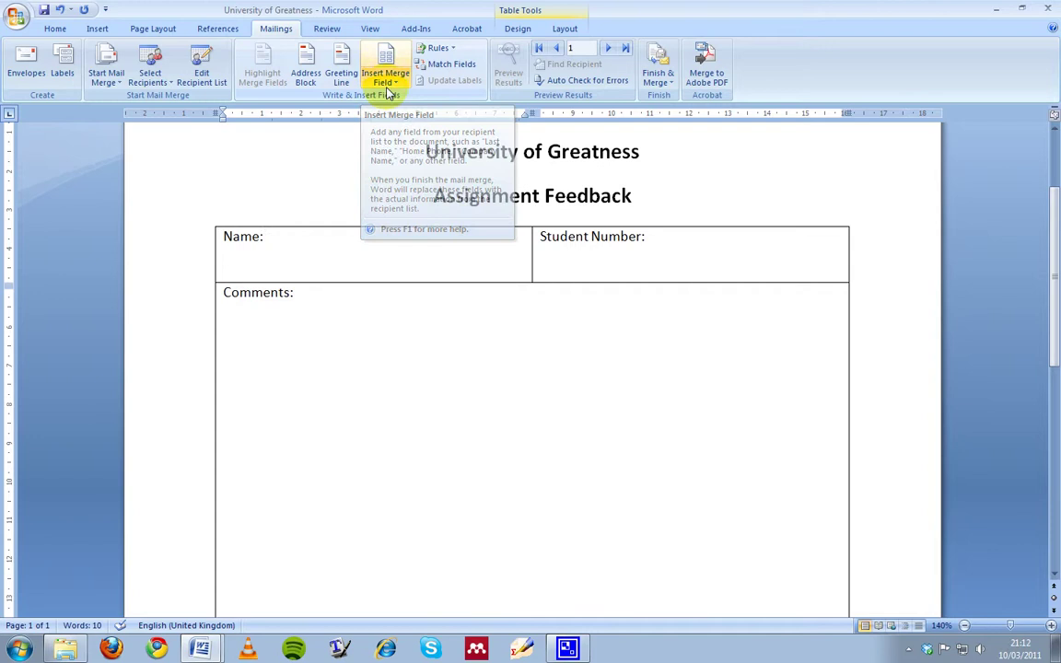
- Insert the First_Name and Last_Name merge fields after the Name label, separated by a space
click(386, 84)
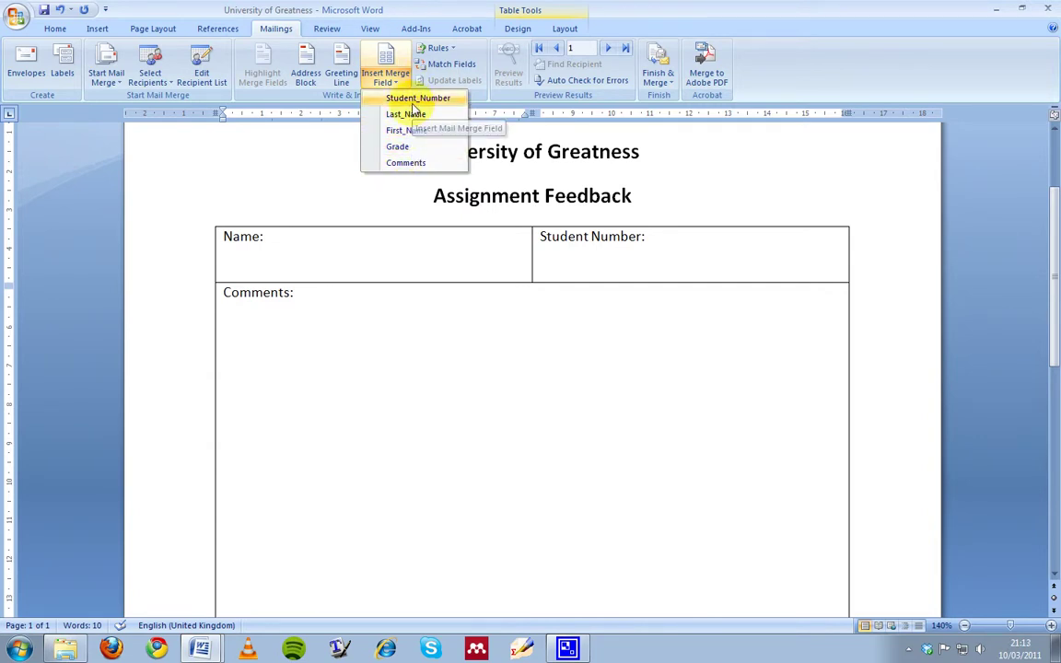
click(304, 240)
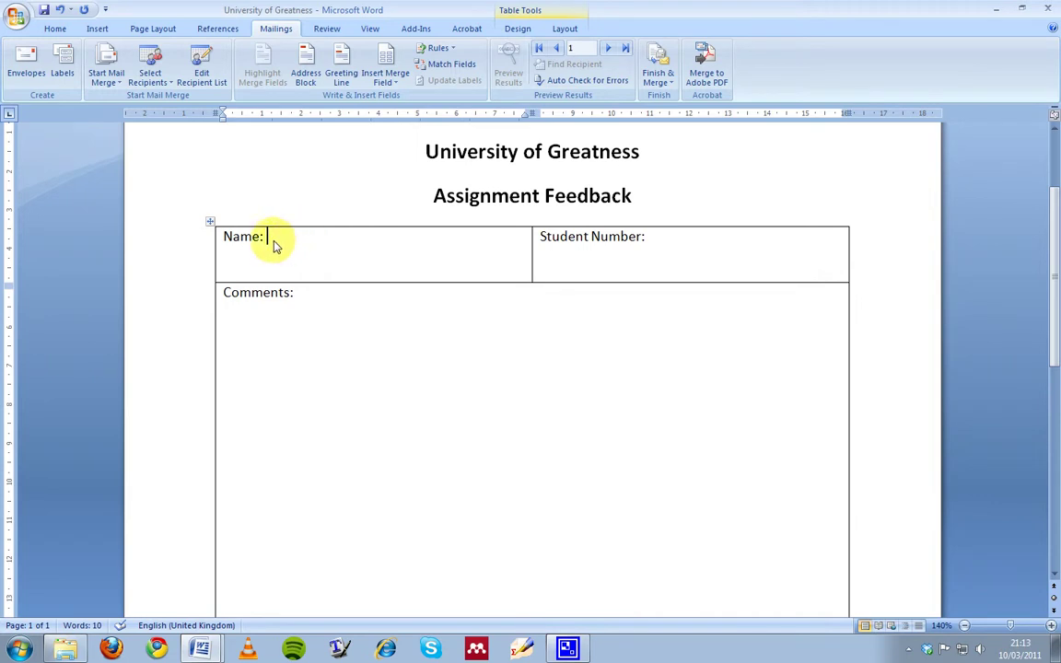
click(385, 78)
click(406, 130)
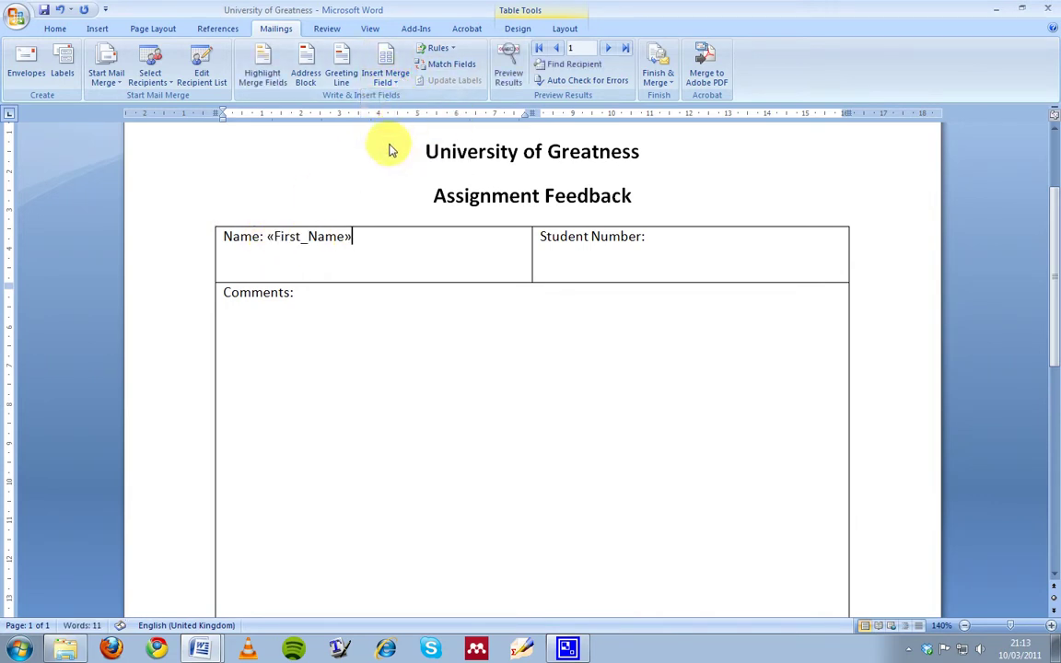
click(389, 85)
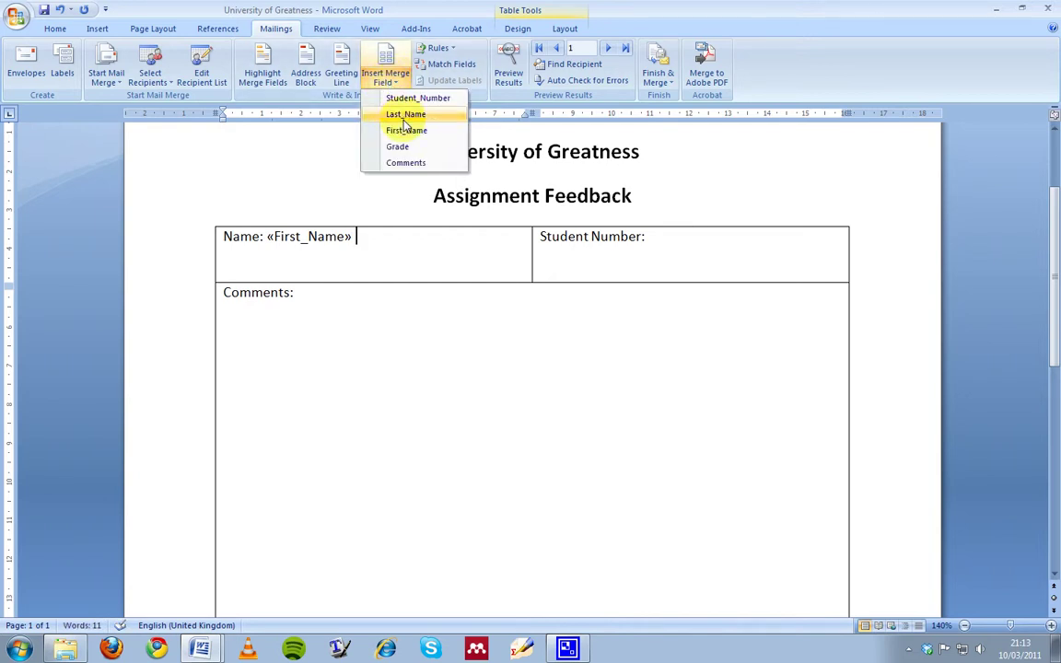
click(406, 114)
- Insert the Student_Number merge field after the Student Number label and the Comments merge field on the line below the Comments label
click(670, 240)
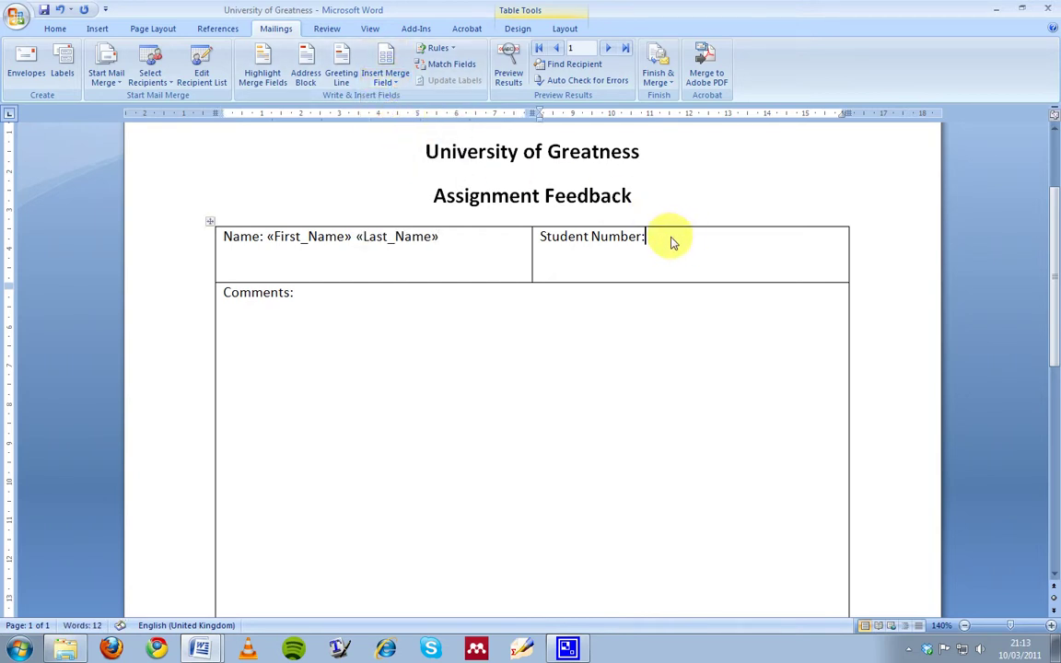
click(388, 82)
click(398, 99)
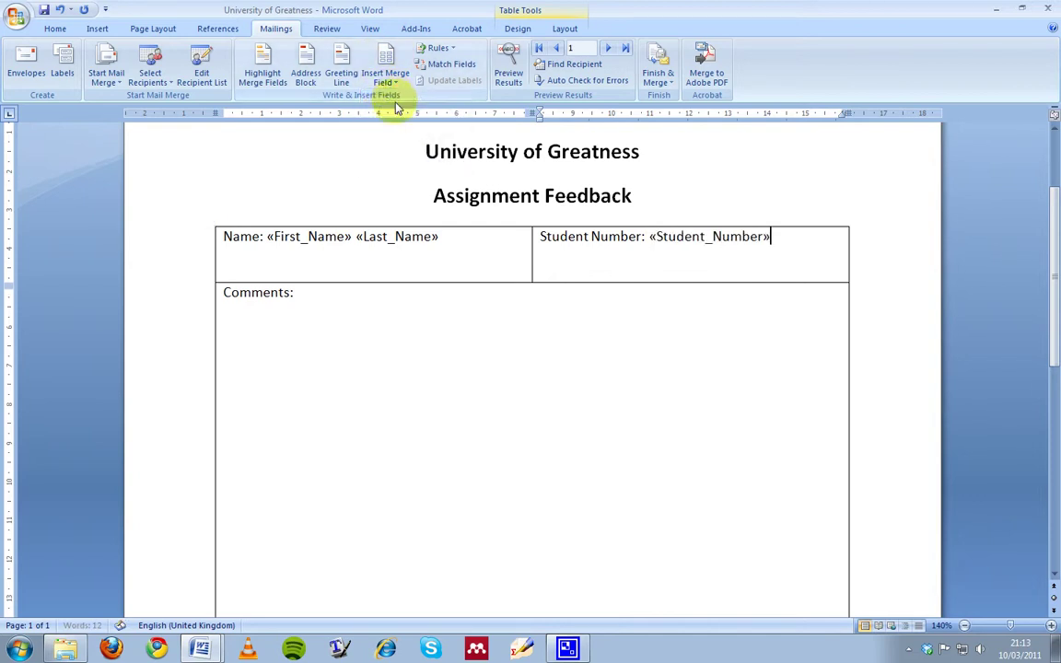
click(305, 323)
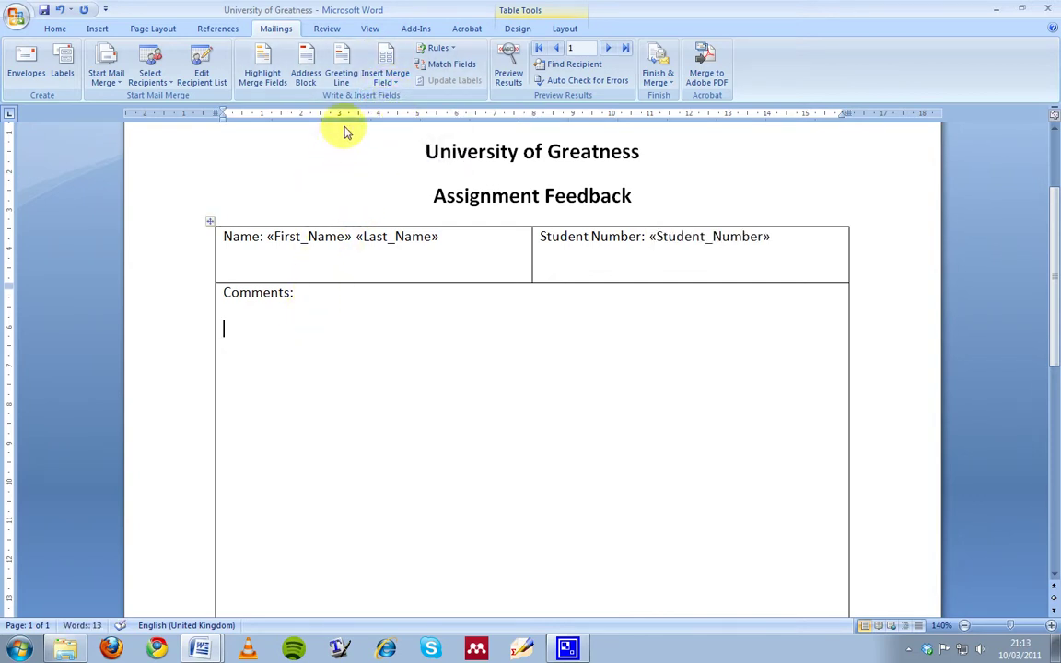
click(385, 81)
click(392, 164)
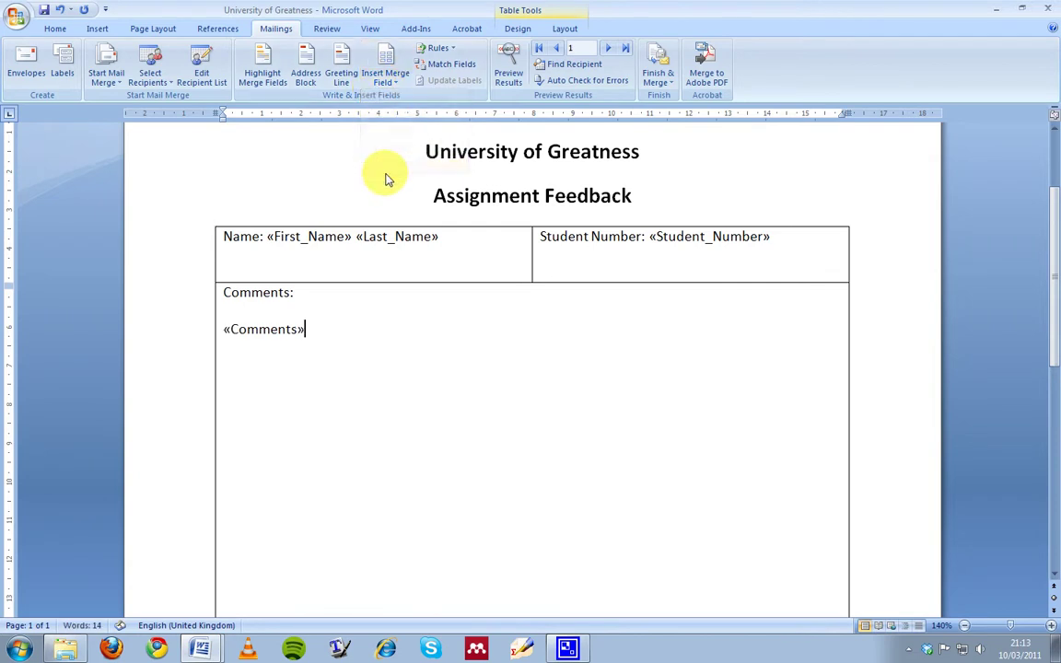
- Insert the Grade merge field after the Grade label in the last row of the form
scroll(351, 240, down, 6)
click(305, 261)
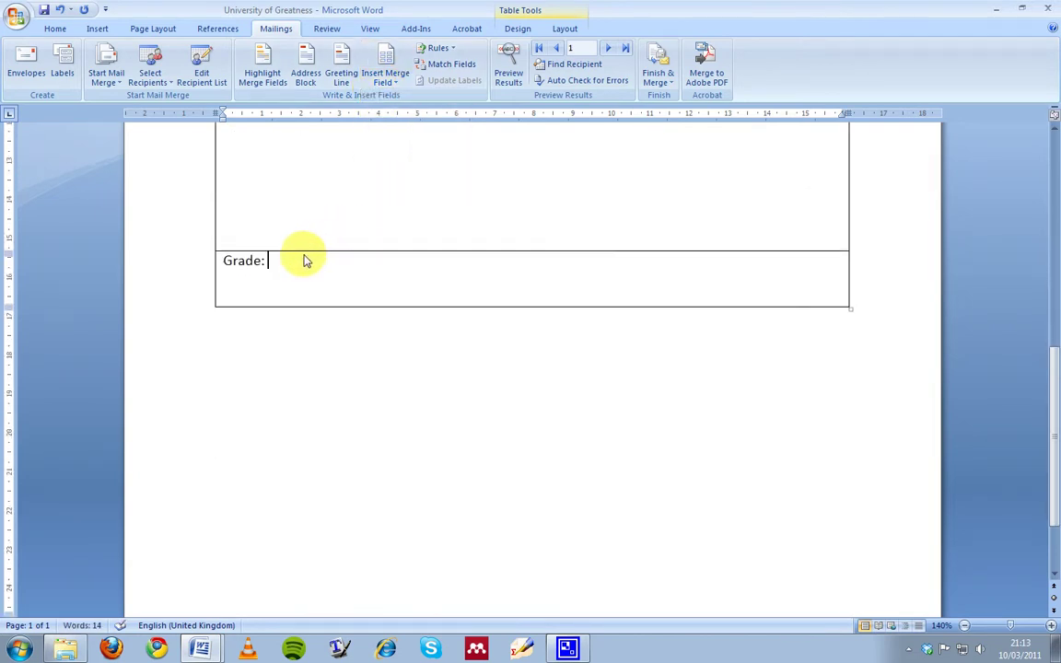
click(385, 81)
click(398, 148)
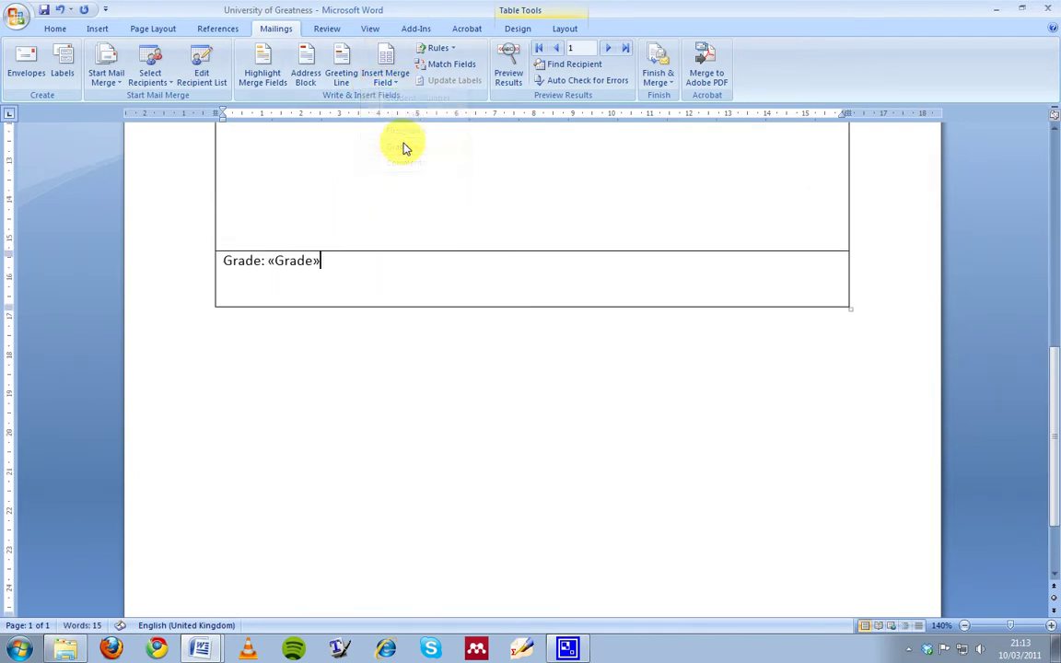
- Check the placement of the merge fields throughout the form, from the name and student number cells down to the grade
scroll(387, 180, up, 6)
scroll(396, 178, up, 1)
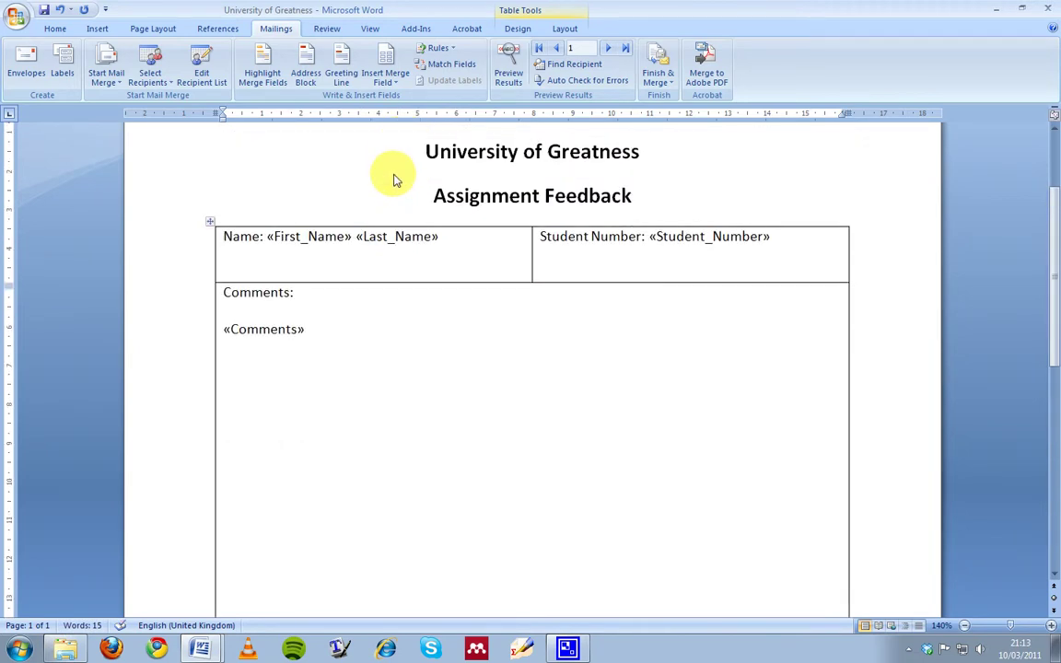
scroll(334, 274, down, 3)
scroll(334, 274, down, 2)
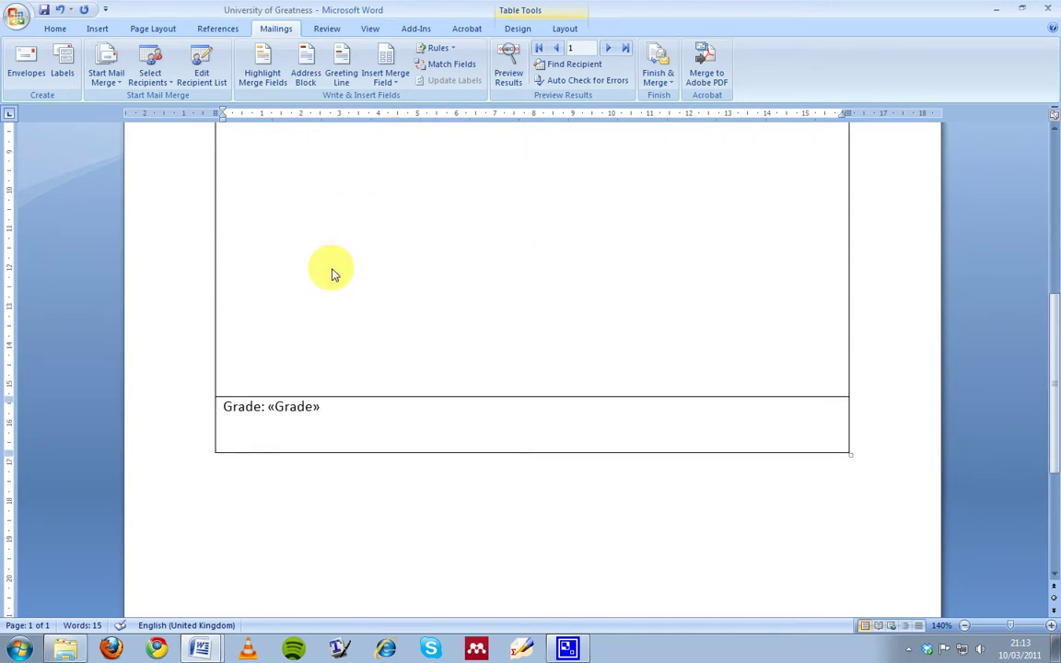
scroll(333, 273, up, 5)
scroll(333, 274, down, 3)
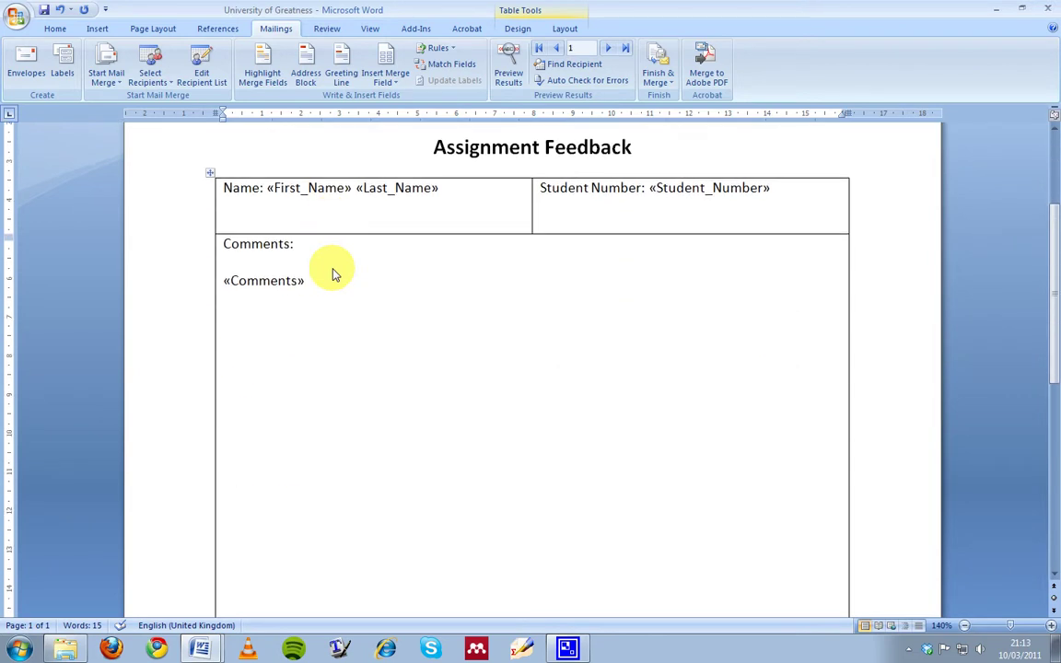
scroll(333, 274, down, 4)
scroll(334, 274, up, 4)
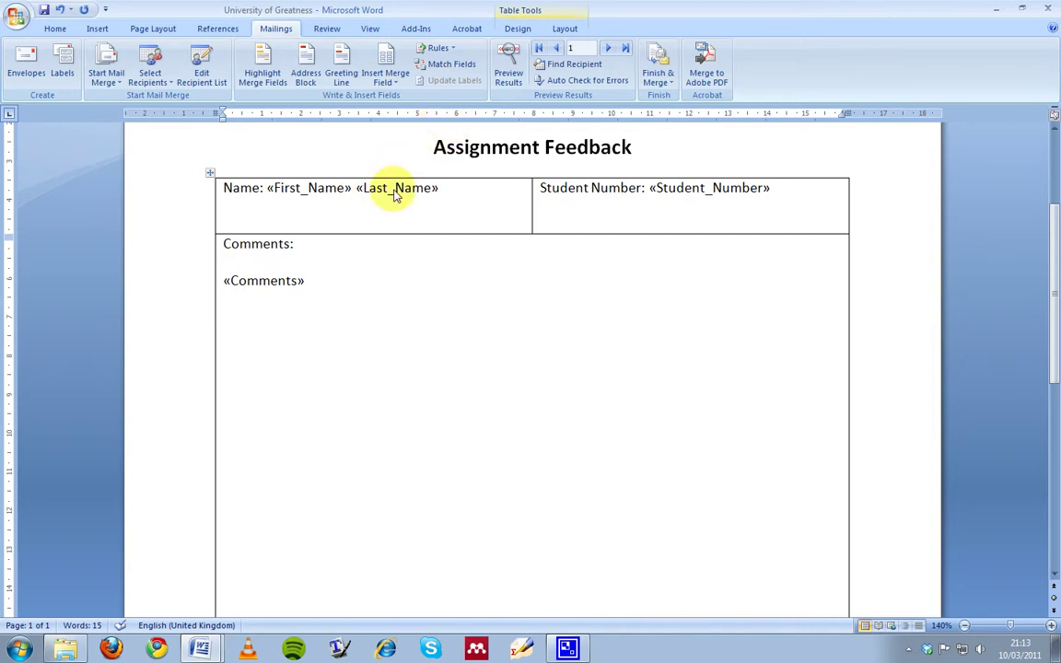
- Preview the merge results and go through records 2 to 4, checking each student's details, comments and grade
click(509, 74)
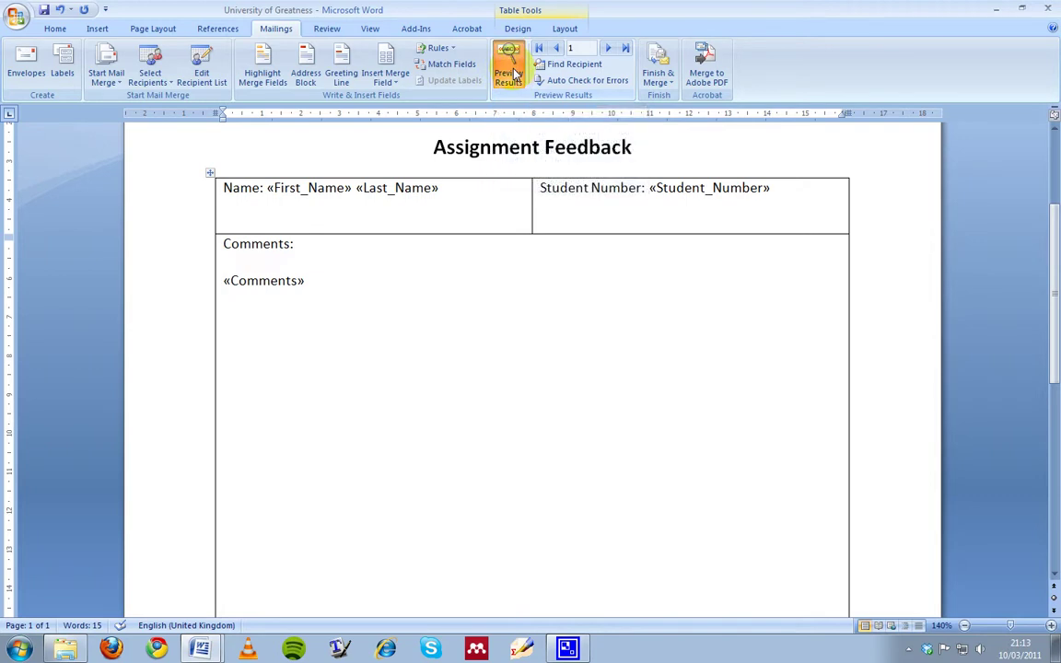
click(608, 50)
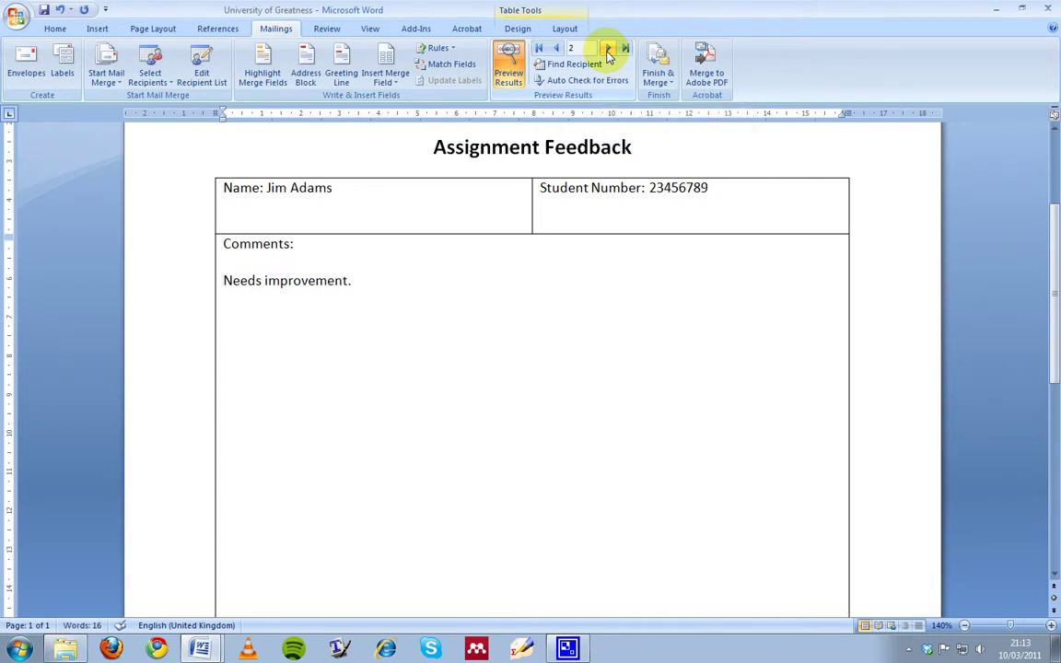
scroll(487, 301, down, 5)
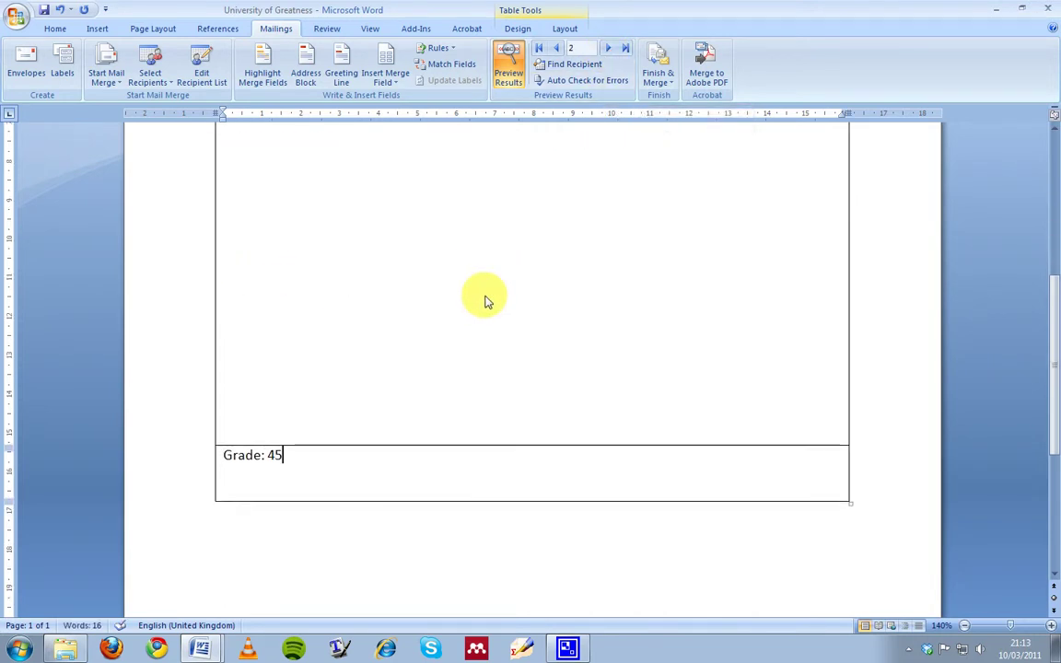
click(610, 49)
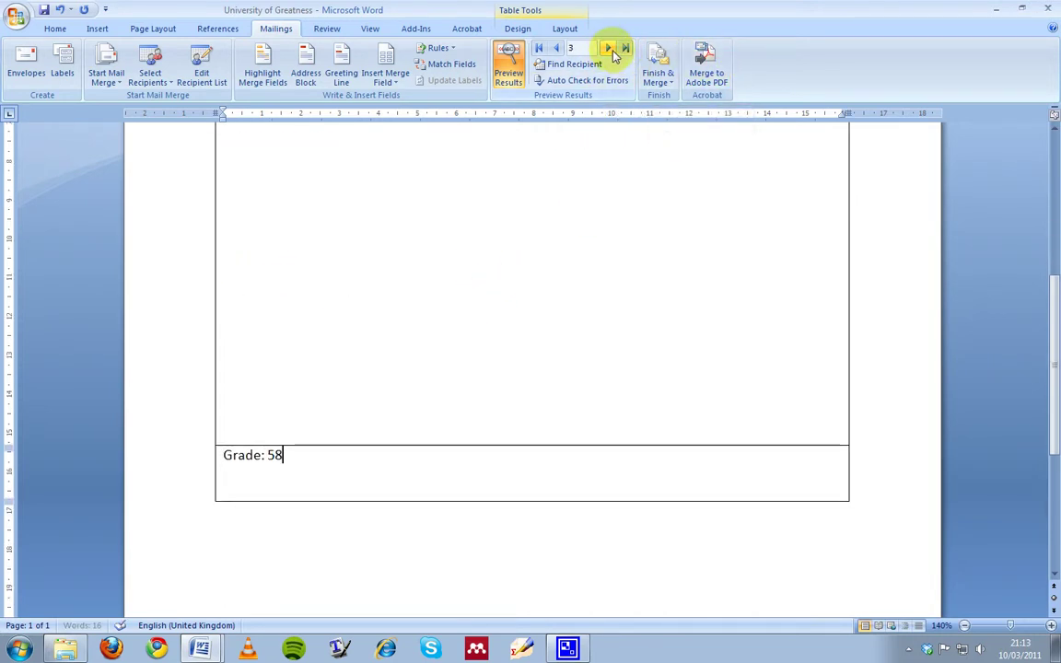
scroll(498, 162, up, 5)
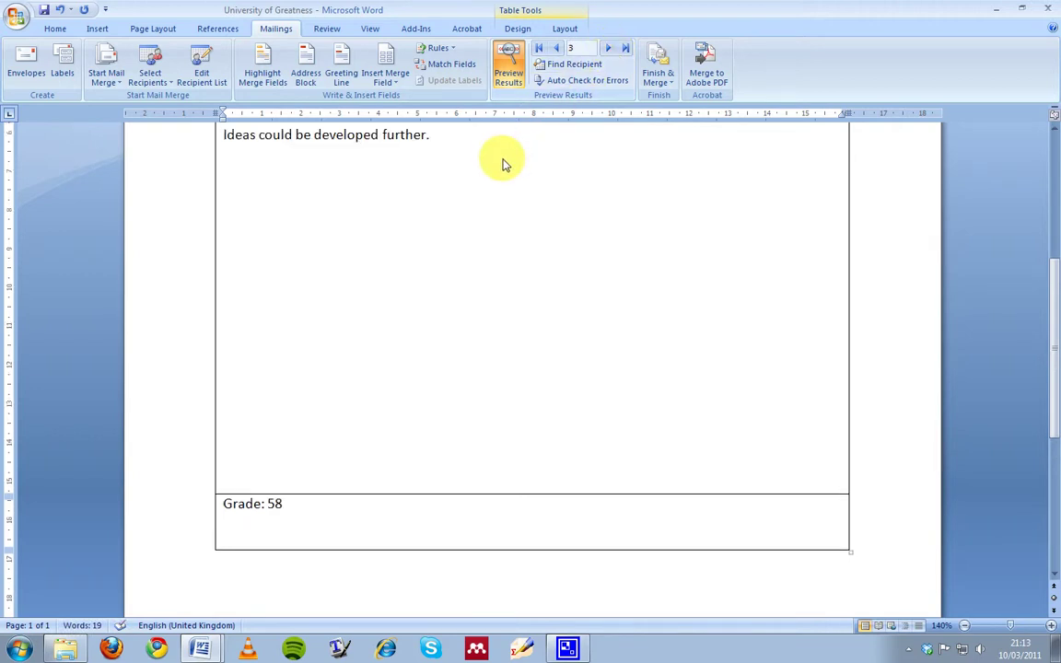
click(609, 50)
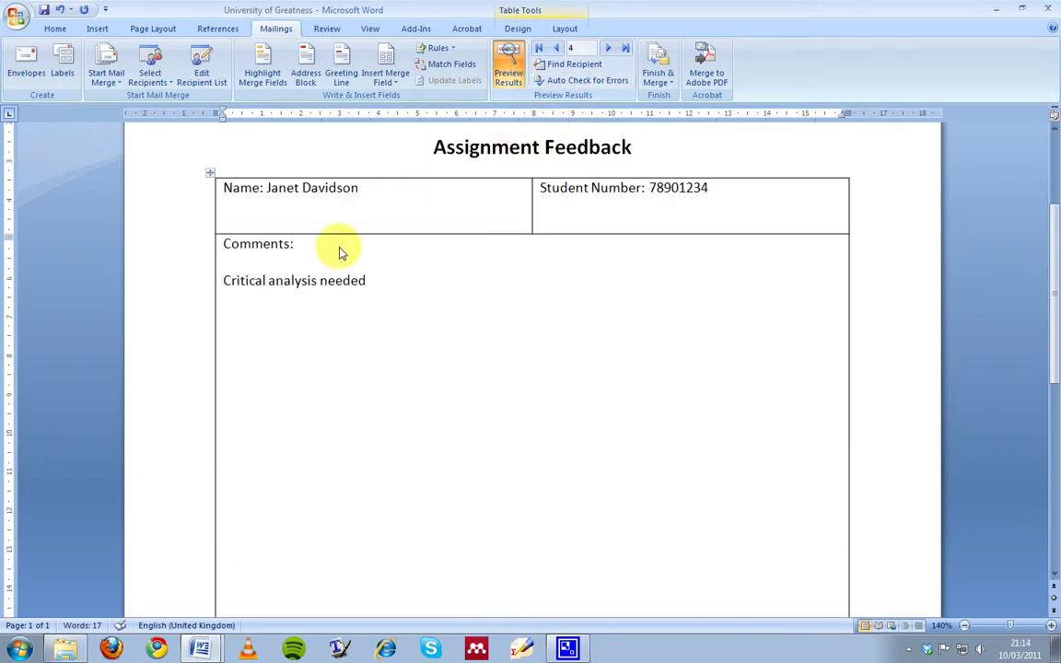
scroll(327, 230, down, 2)
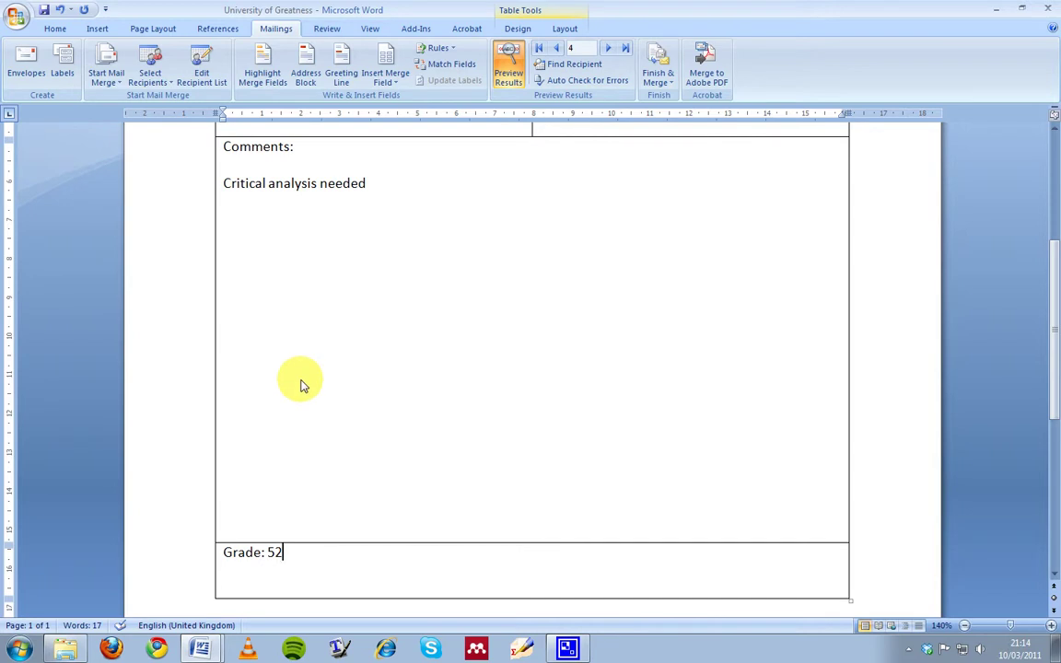
scroll(304, 379, up, 5)
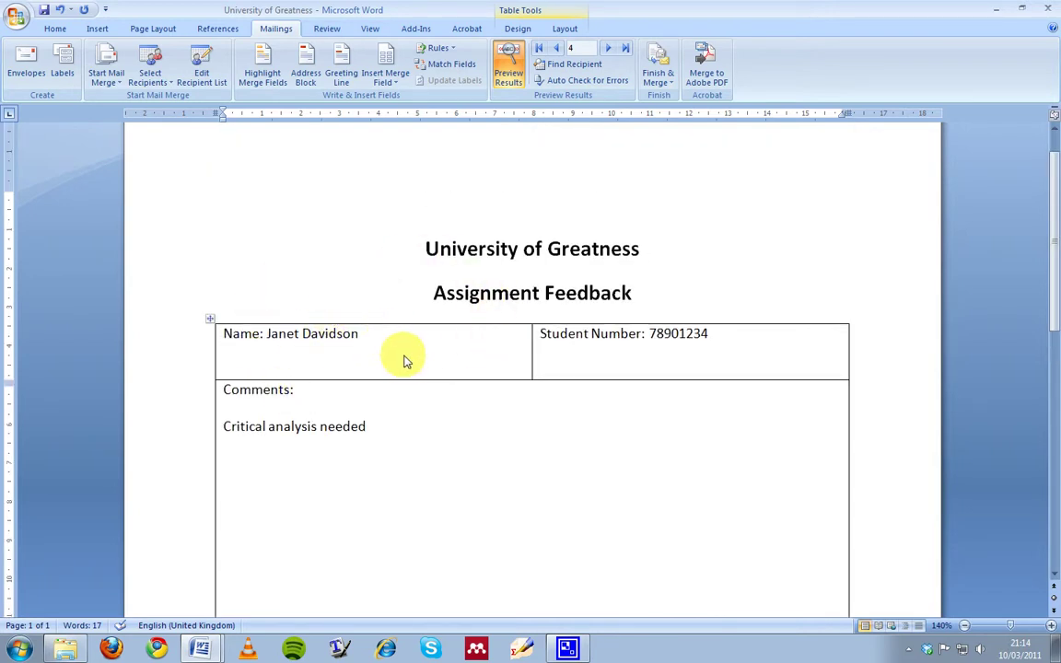
scroll(403, 351, down, 5)
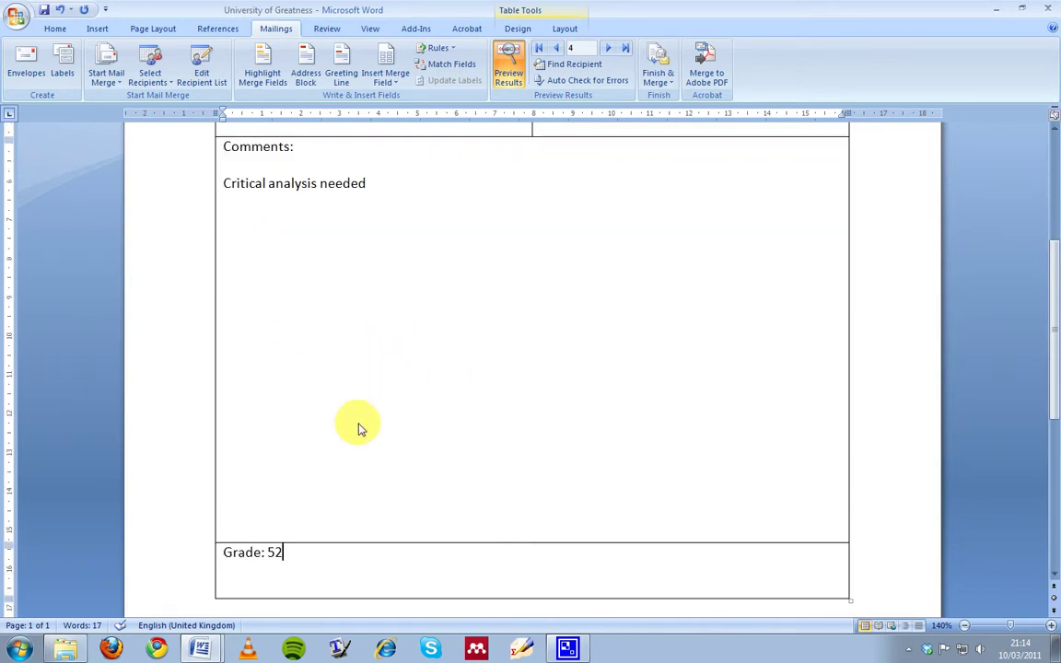
scroll(360, 428, up, 3)
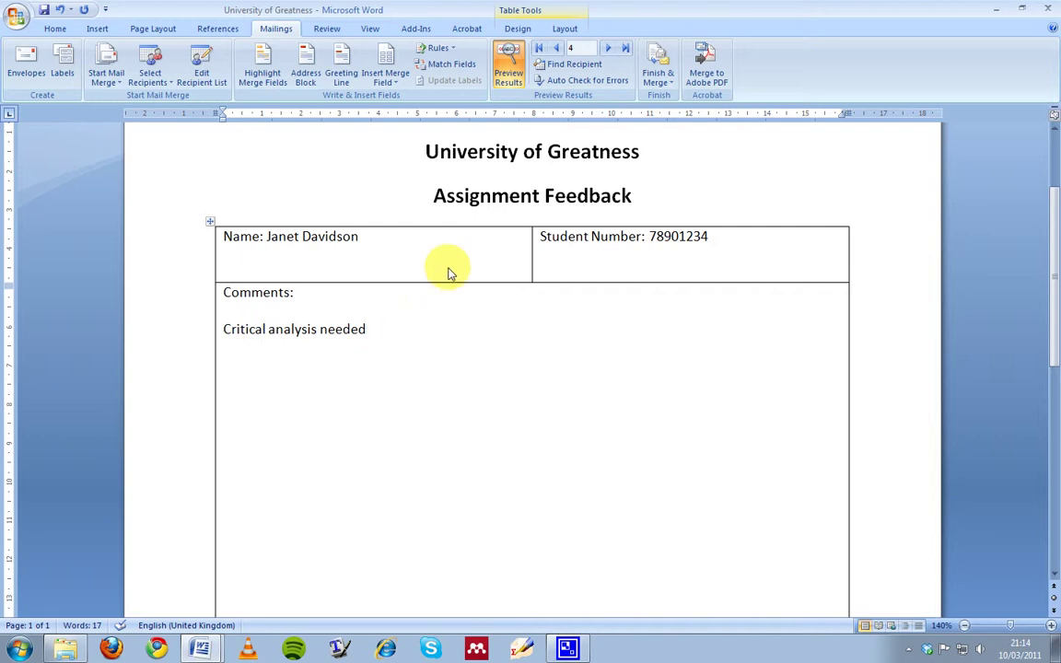
- Finish the merge by generating individual documents for all records in a new document
click(659, 77)
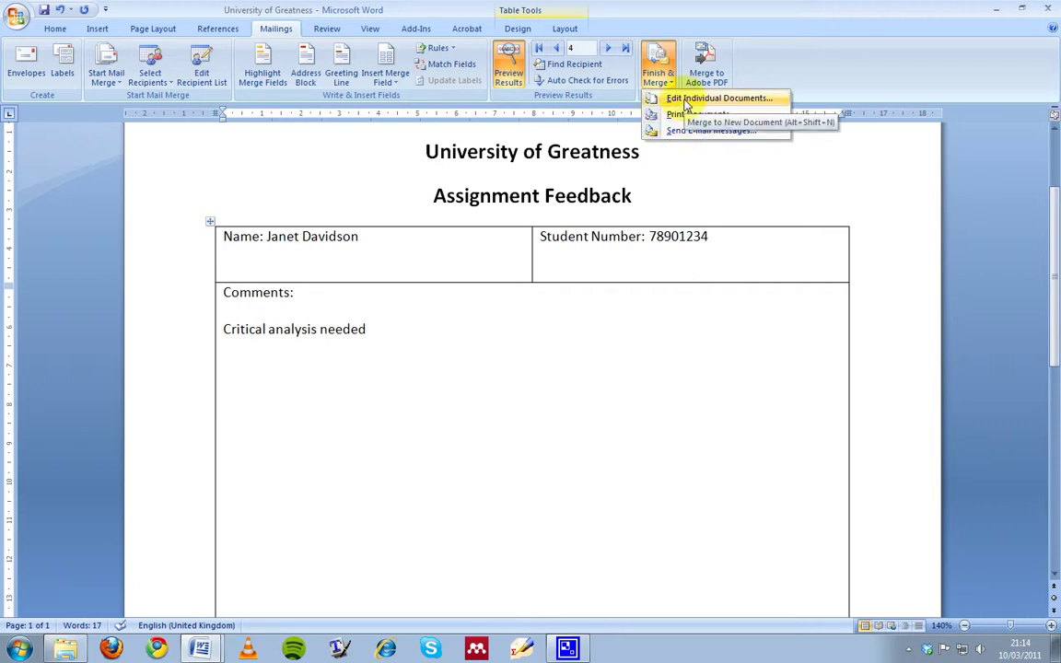
click(686, 101)
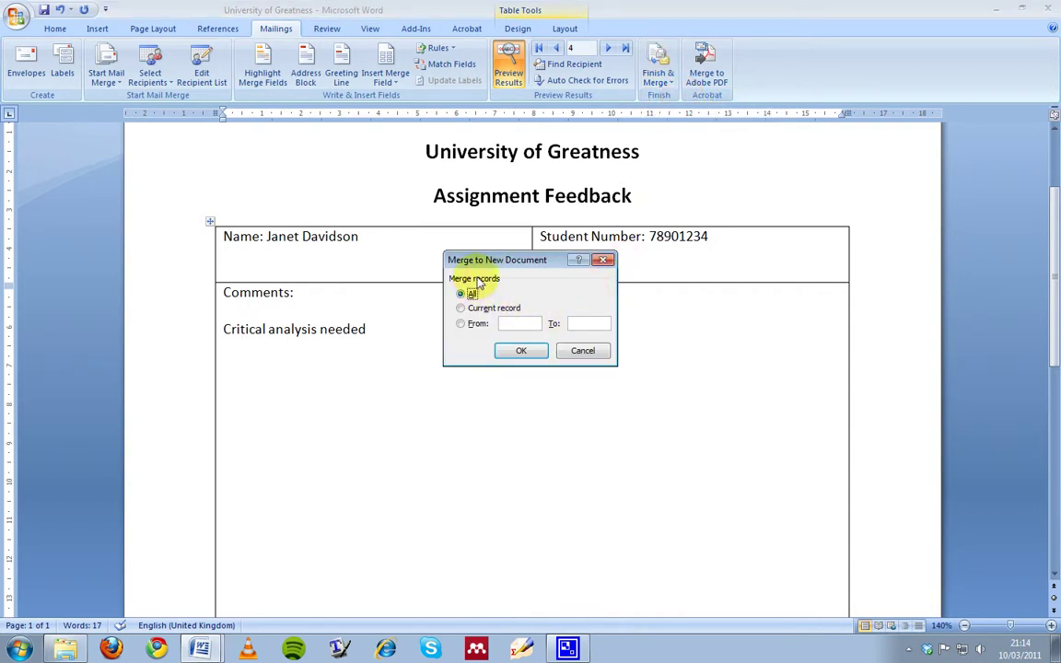
click(522, 353)
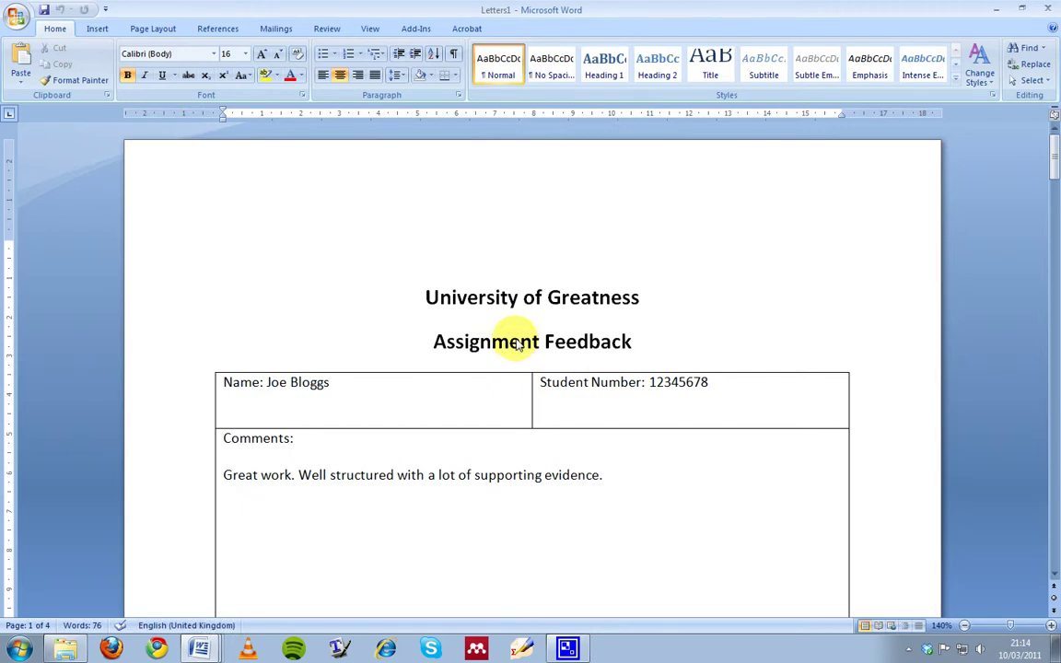
- Look through the merged feedback sheets from the first student to the last, and return to the first sheet
scroll(517, 343, down, 15)
scroll(516, 343, down, 20)
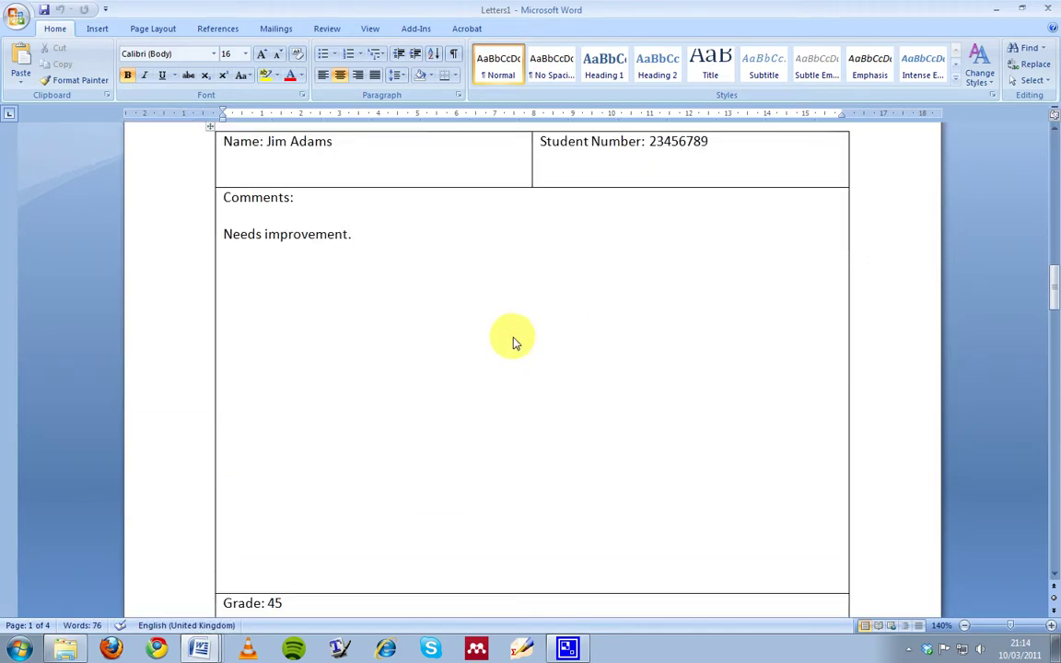
scroll(514, 343, down, 20)
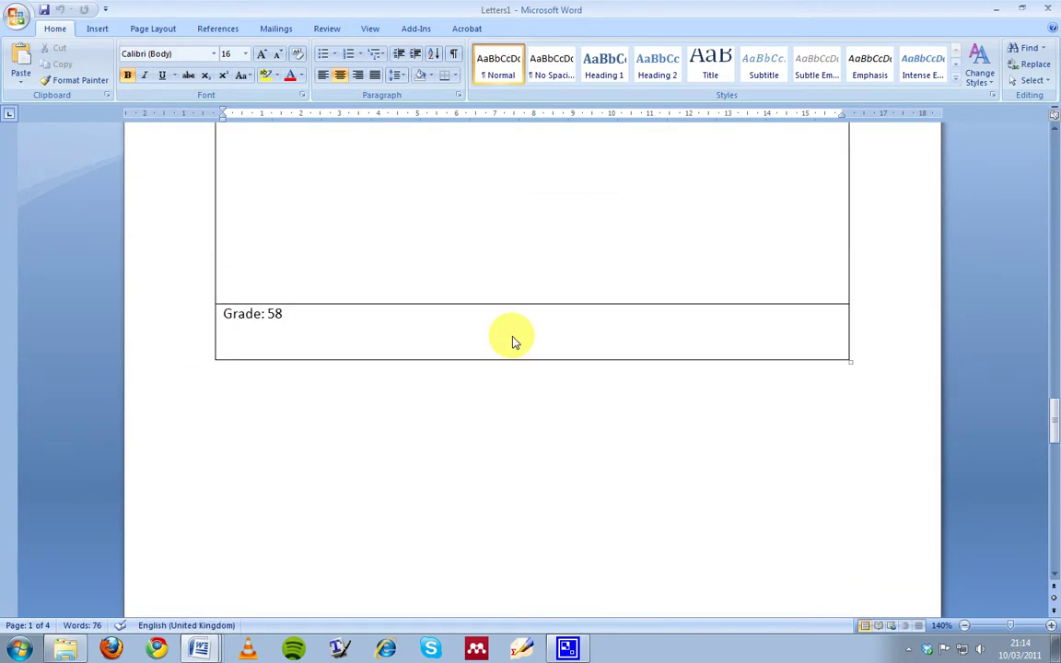
scroll(514, 343, down, 3)
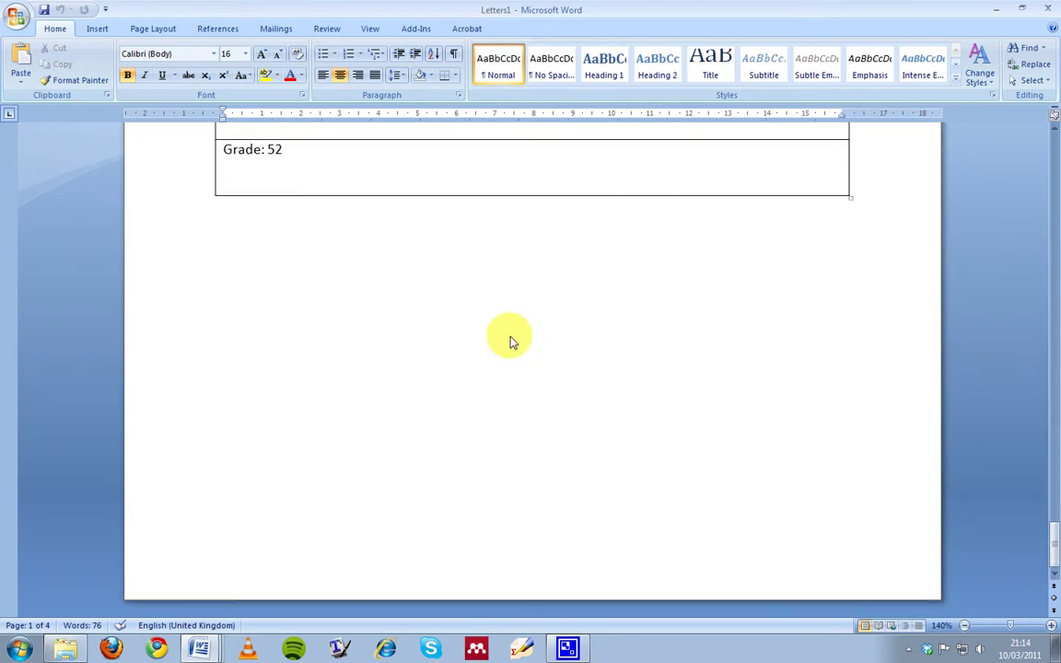
scroll(512, 342, up, 20)
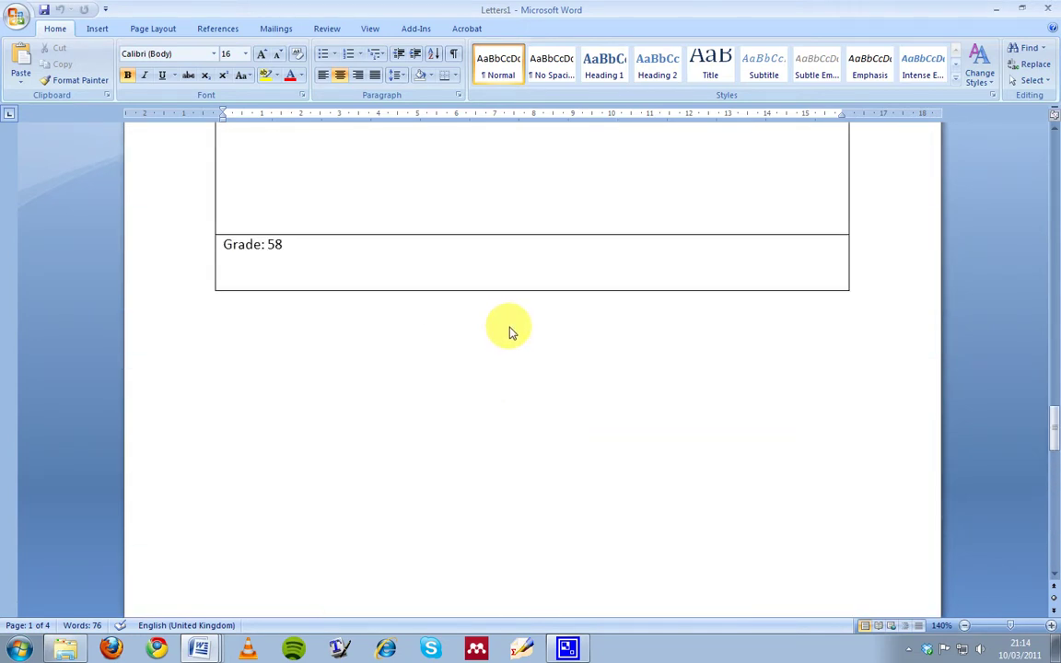
scroll(514, 332, up, 20)
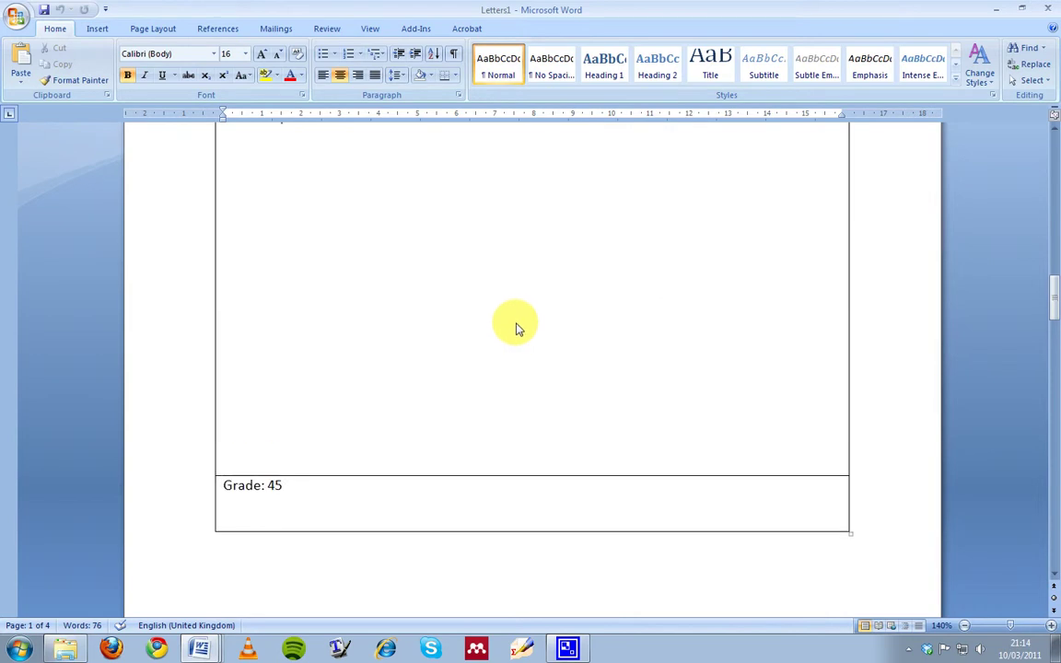
scroll(515, 327, up, 20)
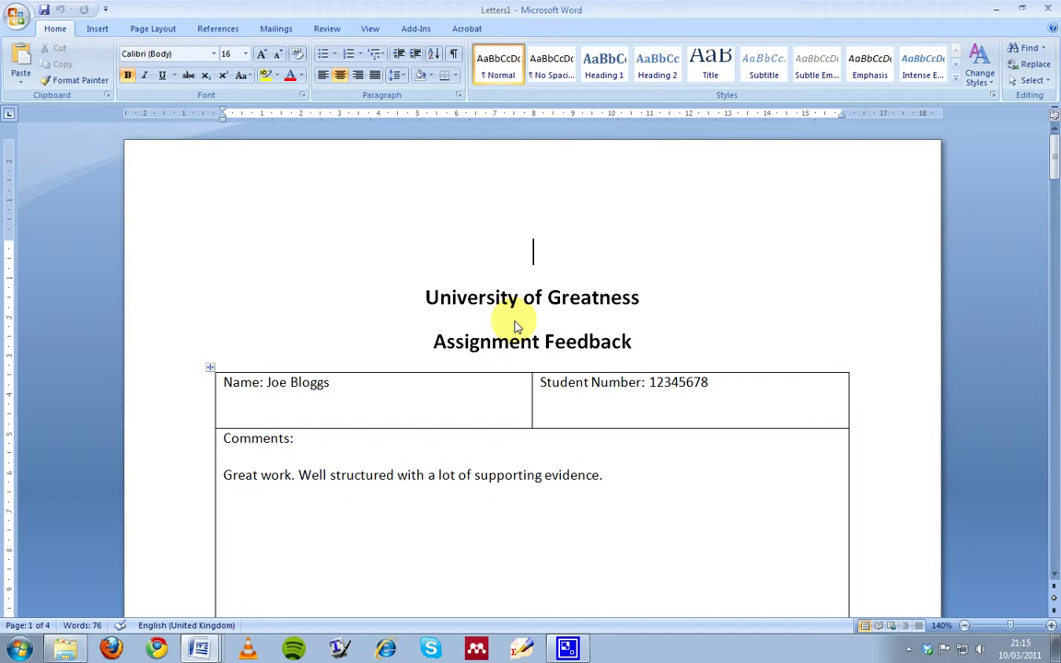
- Examine the page breaks between the students' sheets and the grade row on each sheet, down to the last page
click(489, 278)
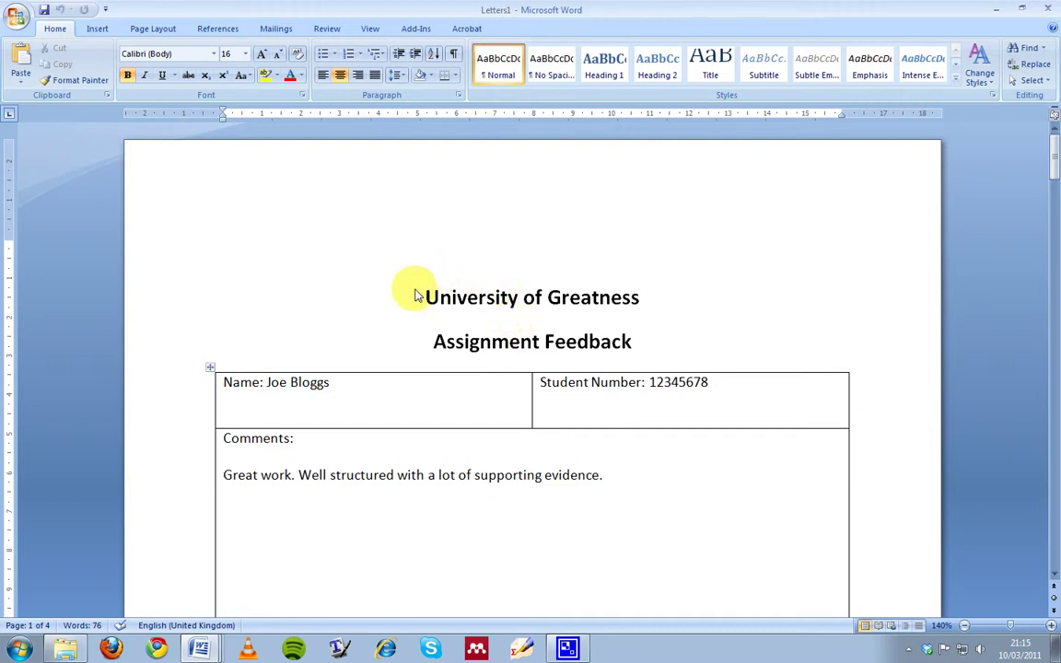
scroll(400, 296, down, 18)
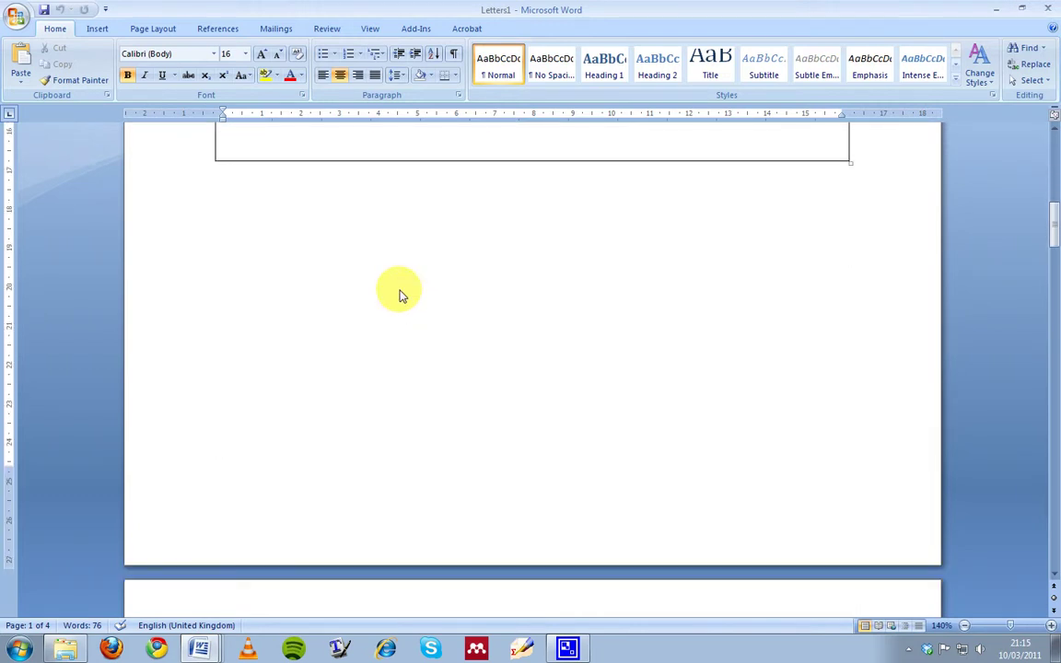
scroll(400, 297, down, 15)
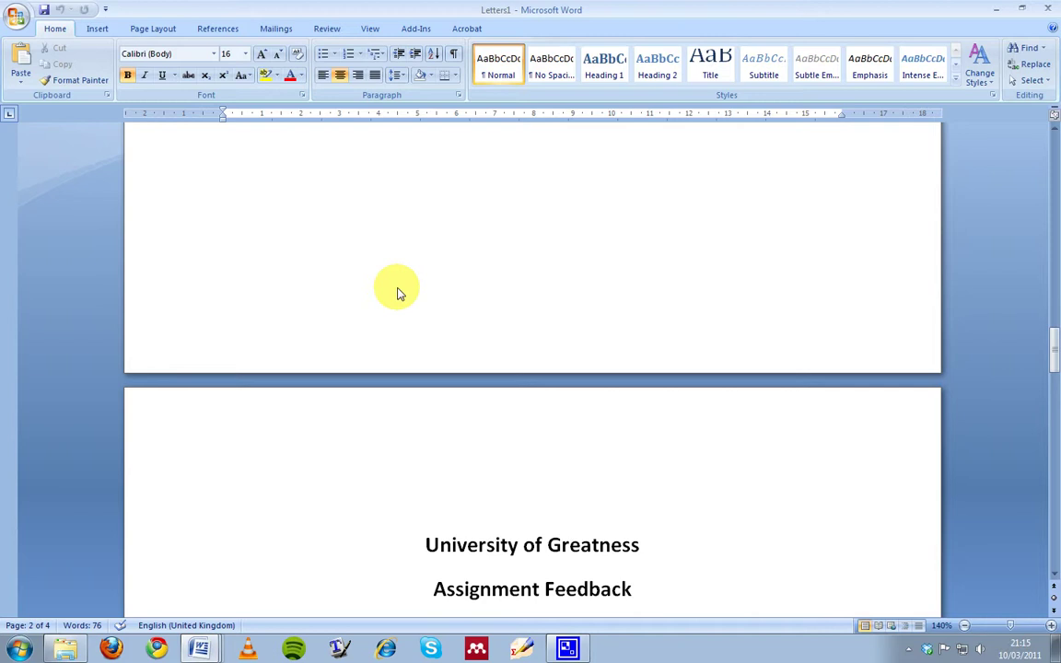
scroll(398, 293, up, 15)
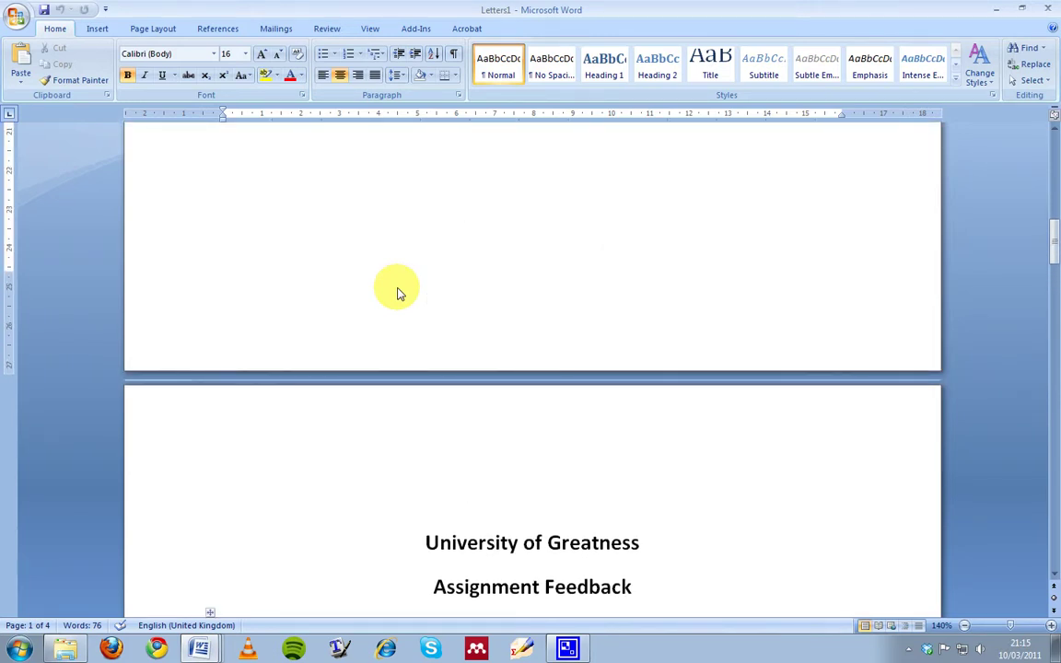
scroll(398, 293, up, 5)
scroll(398, 293, up, 2)
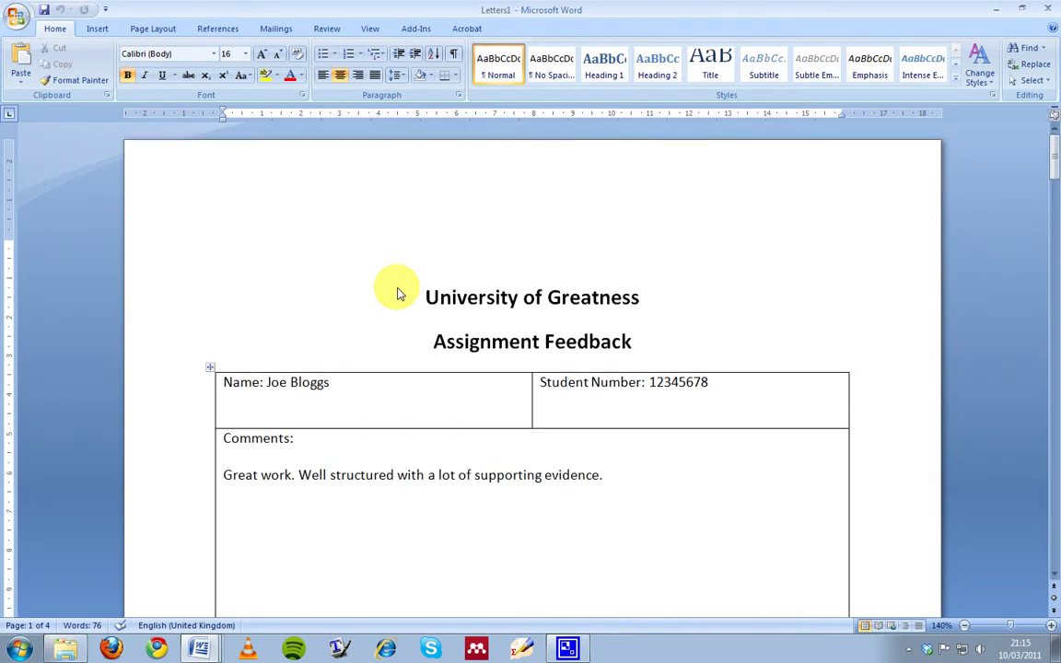
scroll(398, 293, down, 3)
scroll(398, 293, down, 6)
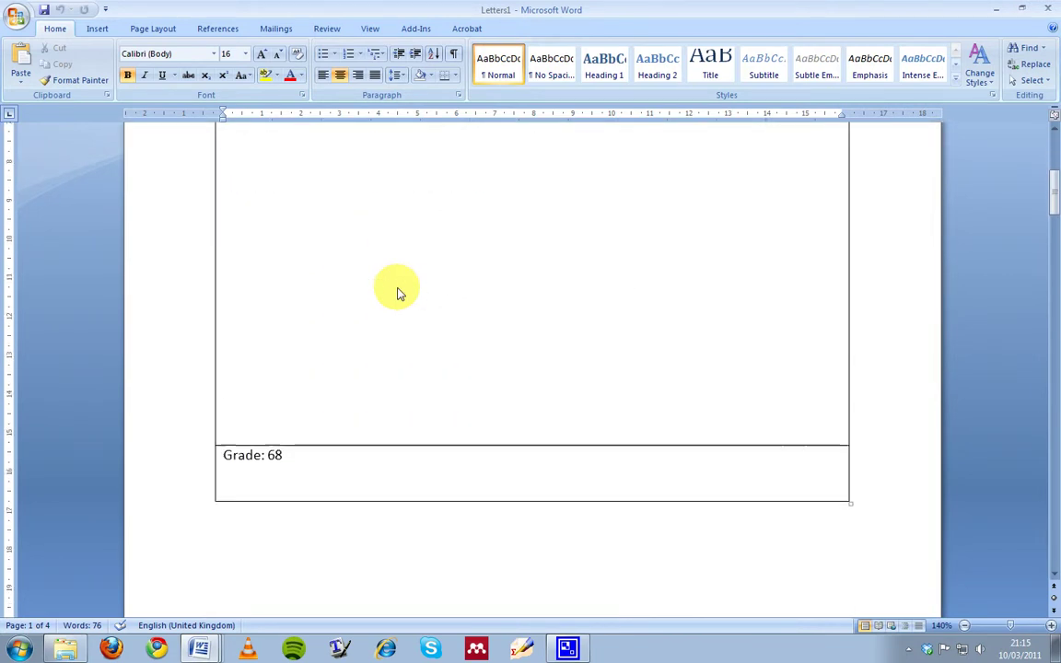
scroll(398, 292, down, 14)
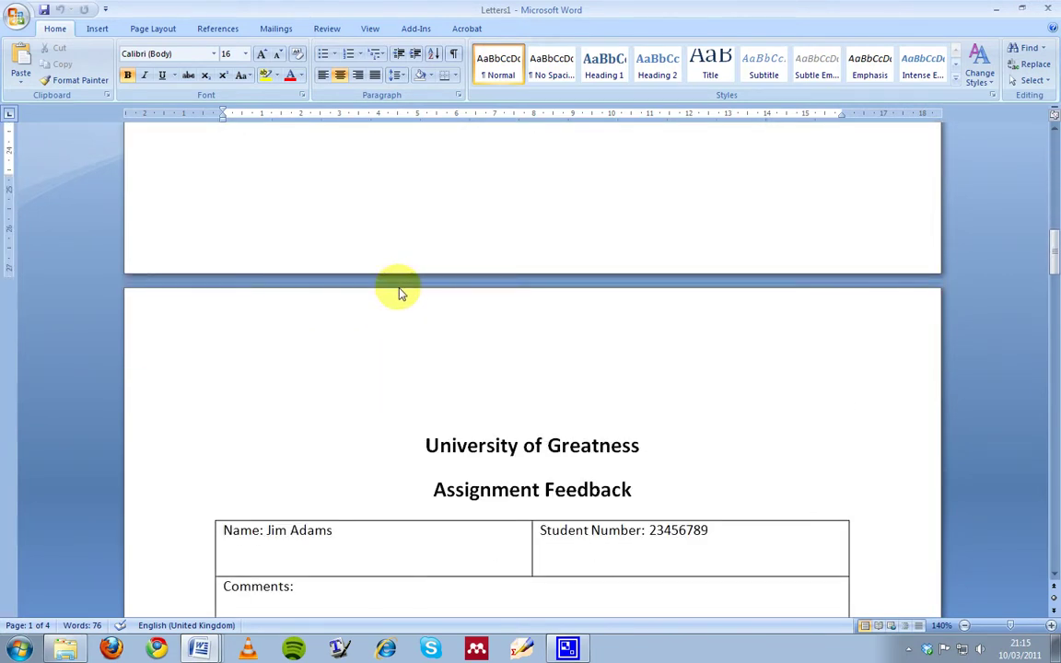
scroll(399, 292, down, 11)
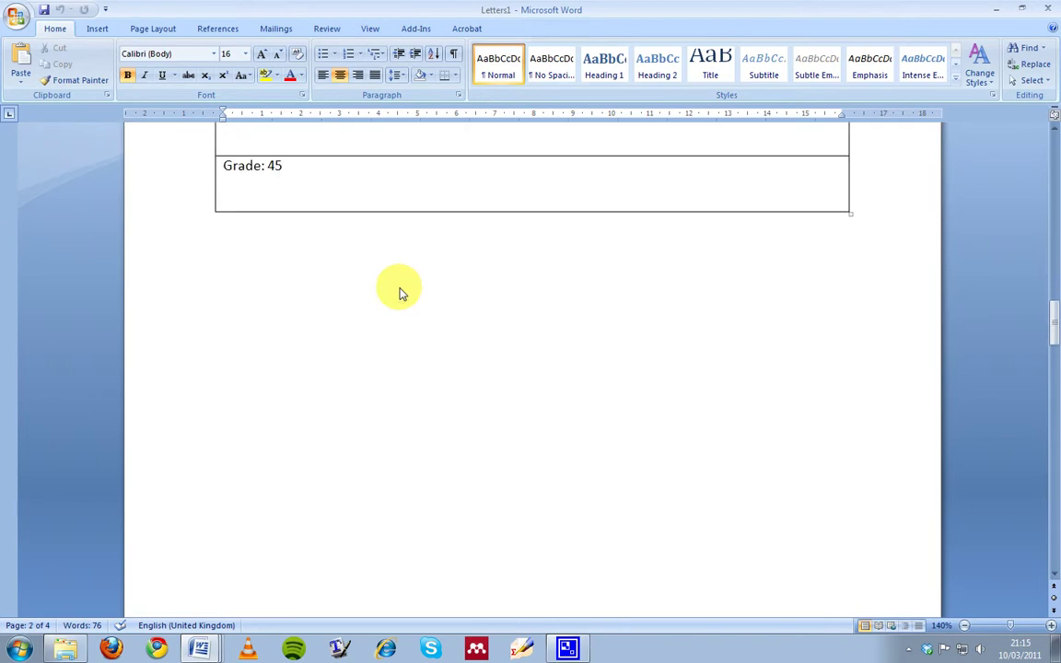
scroll(400, 293, down, 12)
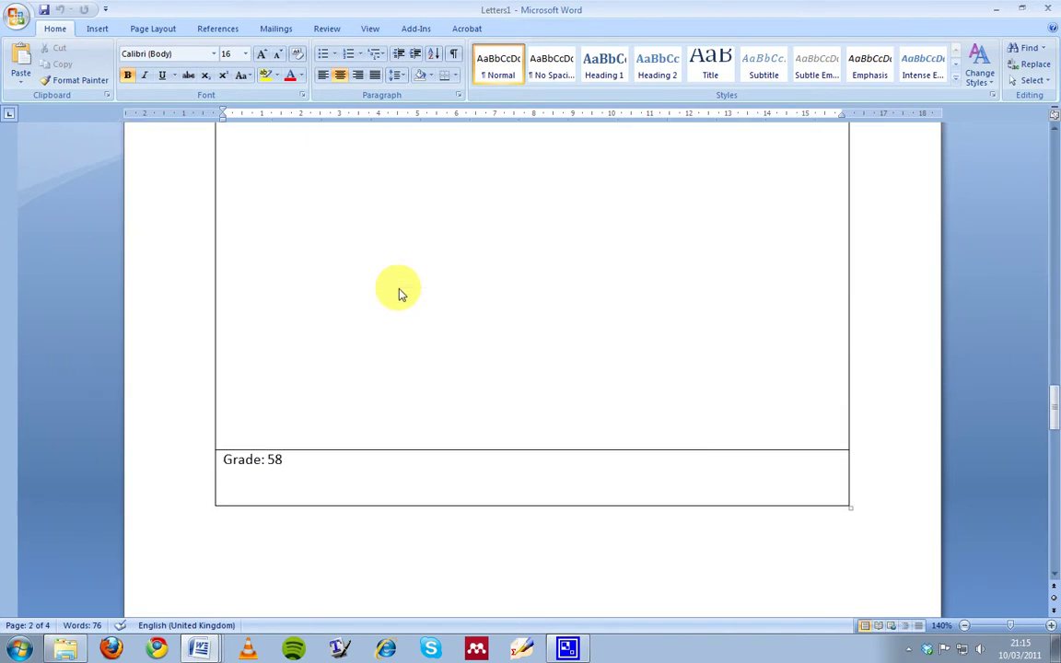
scroll(400, 293, down, 12)
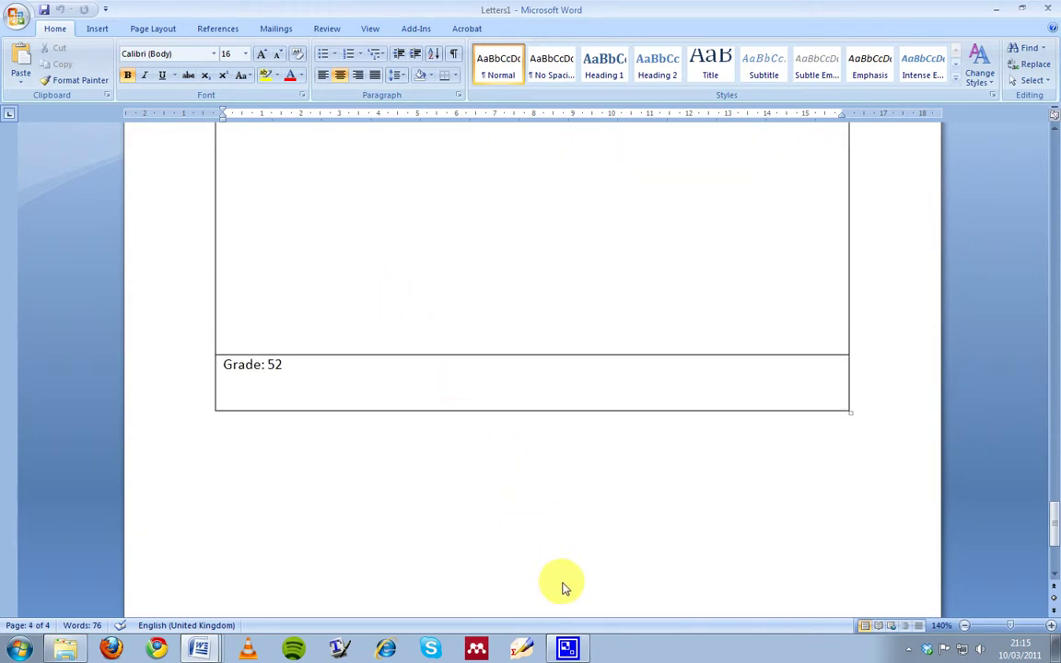
mouse_move(553, 641)
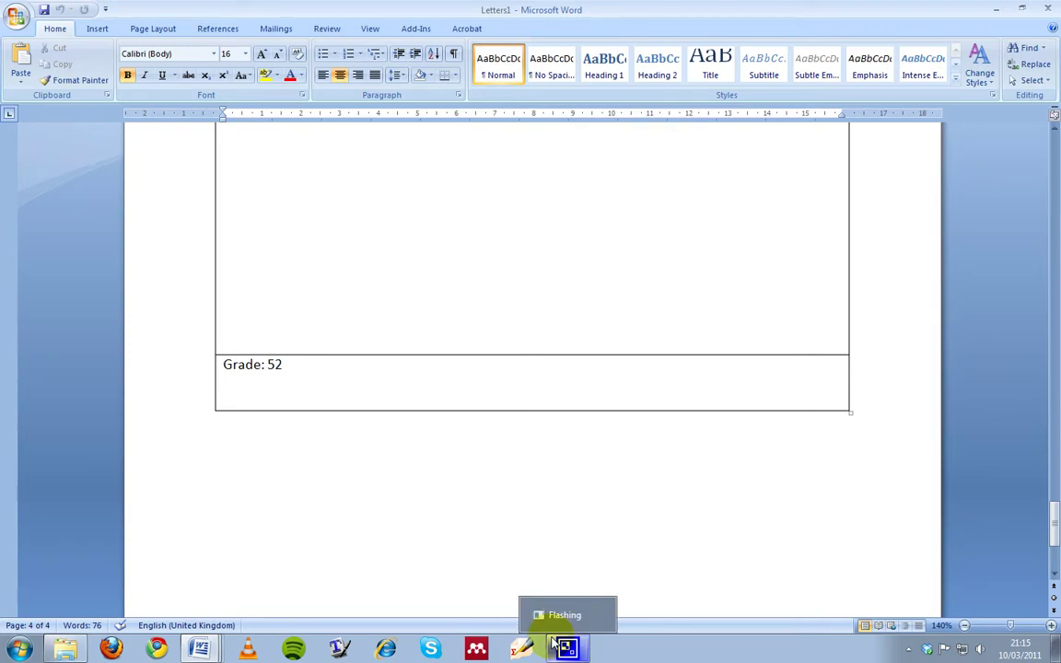